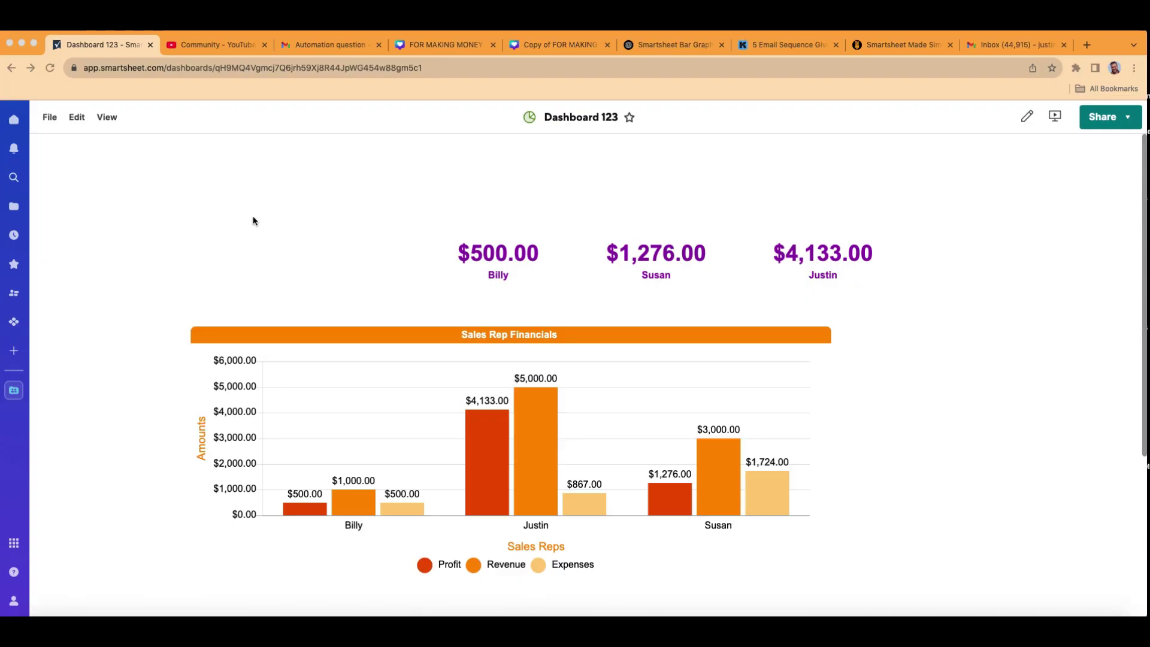
- Put Dashboard 123 into edit mode and add a Shortcut widget below the Sales Rep Financials chart
left_click(79, 120)
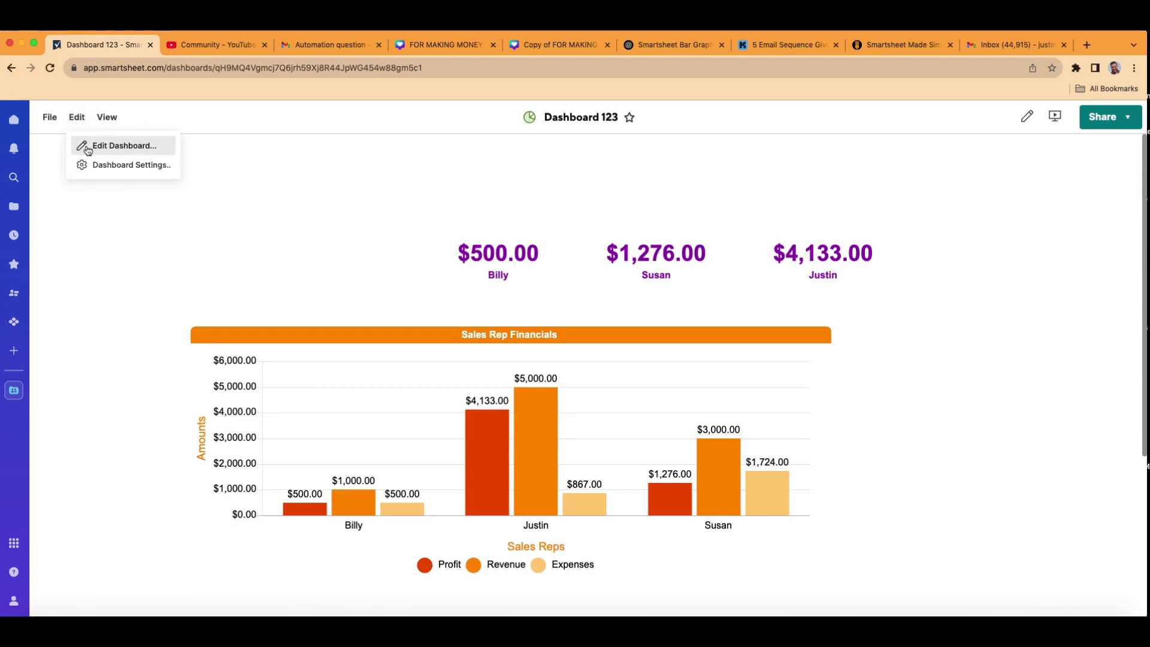
left_click(87, 148)
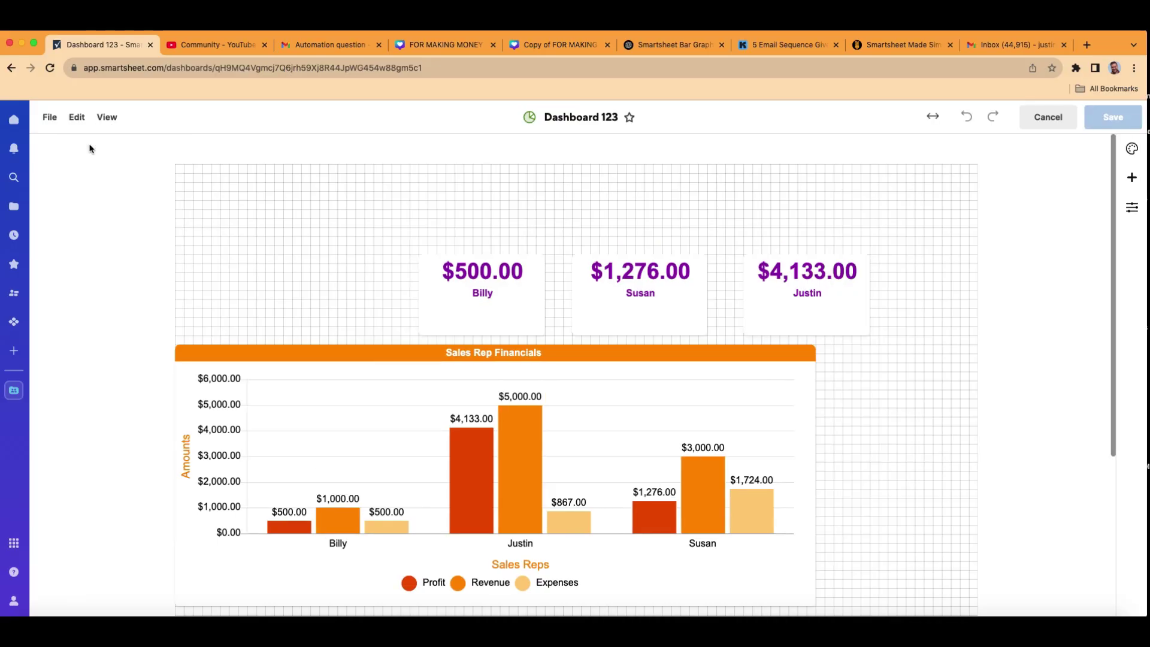
left_click(78, 118)
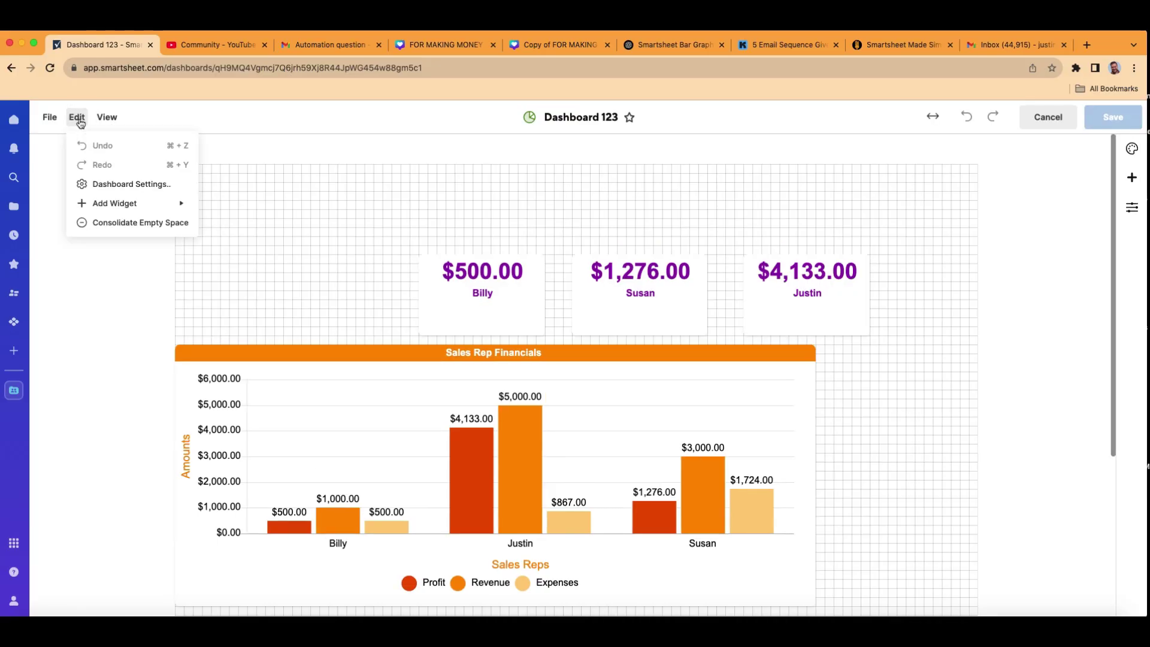
mouse_move(93, 206)
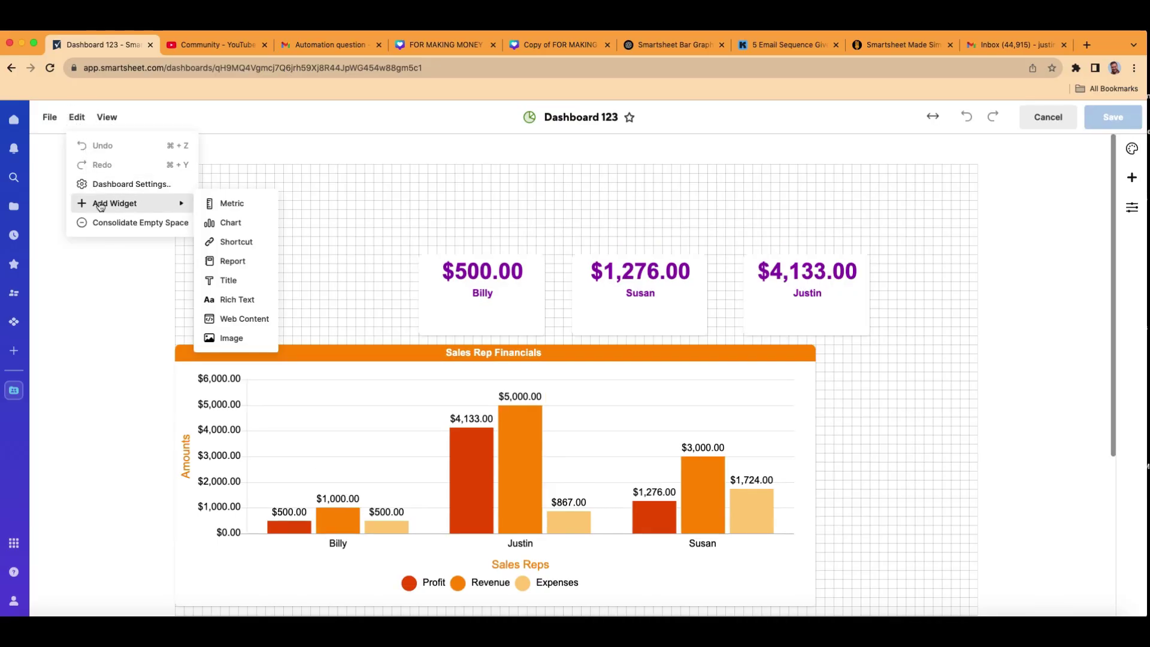
left_click(253, 243)
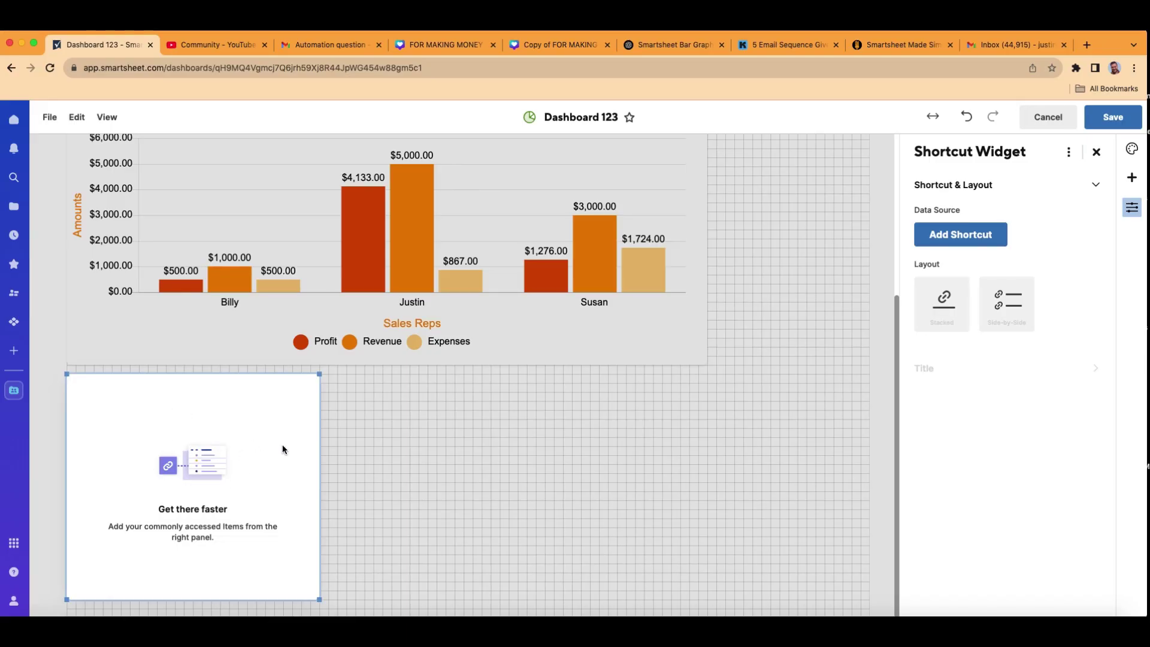
- Show the list of shortcut types in the empty Shortcut widget
left_click(962, 243)
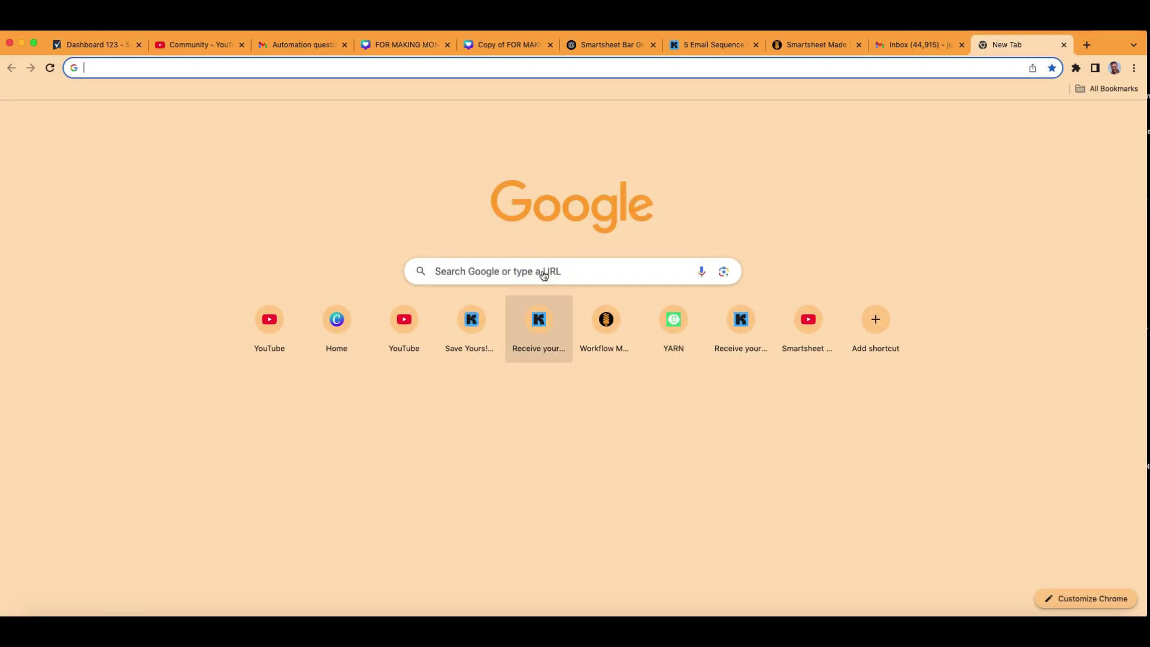
- Load google.com in the new Chrome tab
left_click(487, 70)
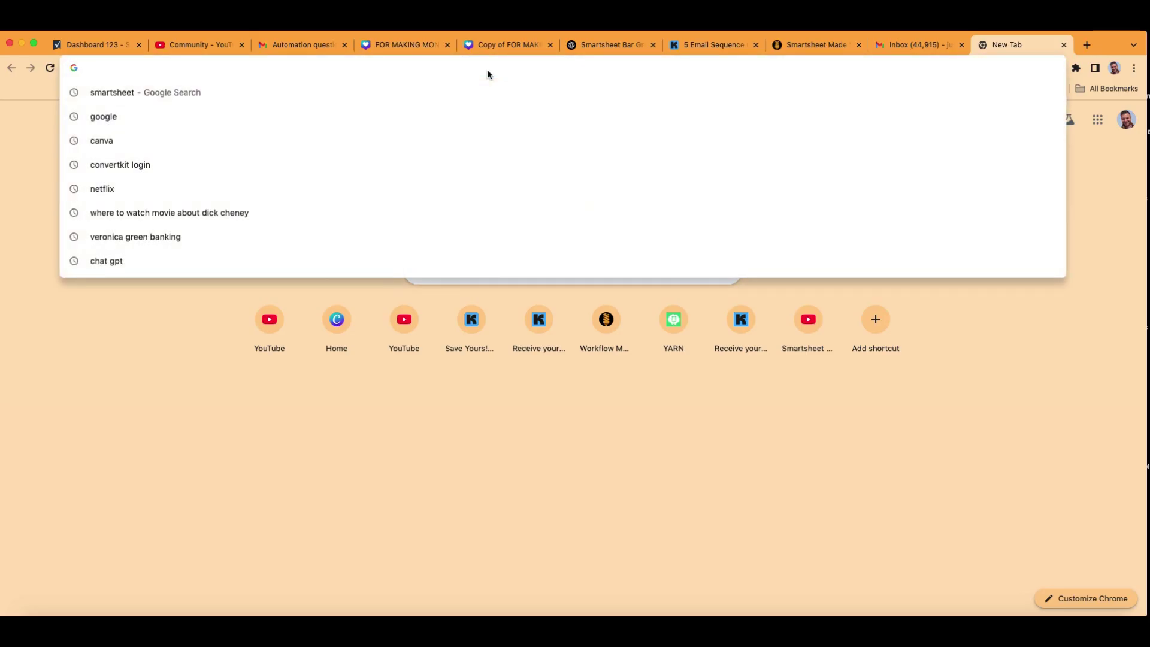
left_click(88, 119)
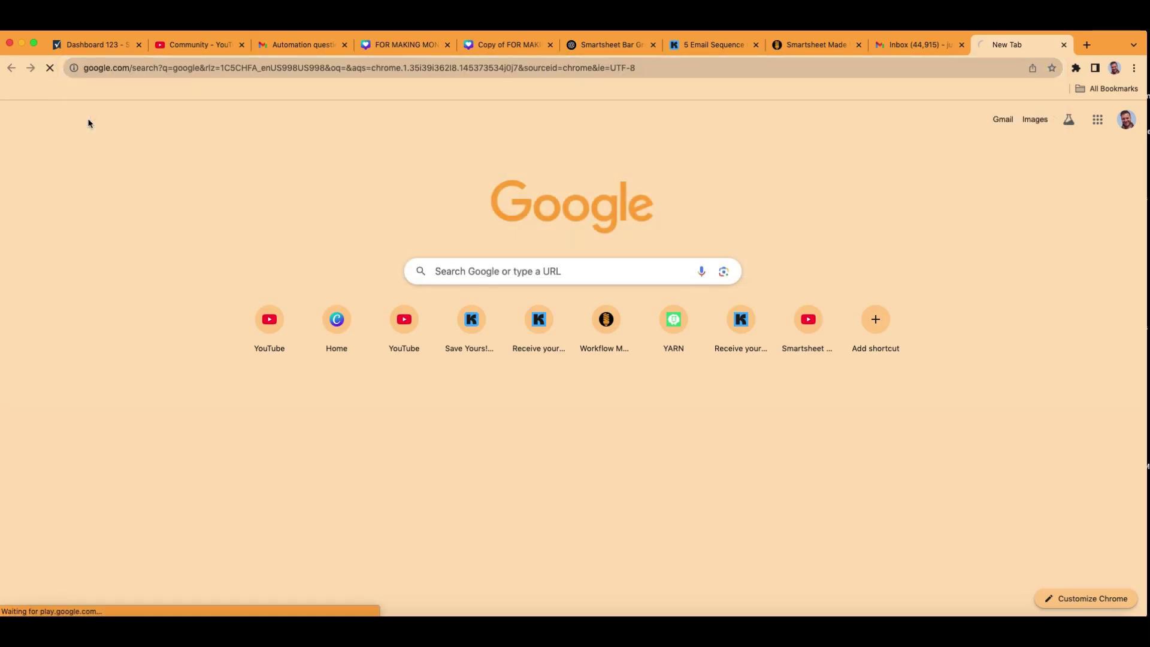
left_click(652, 67)
type("google.com")
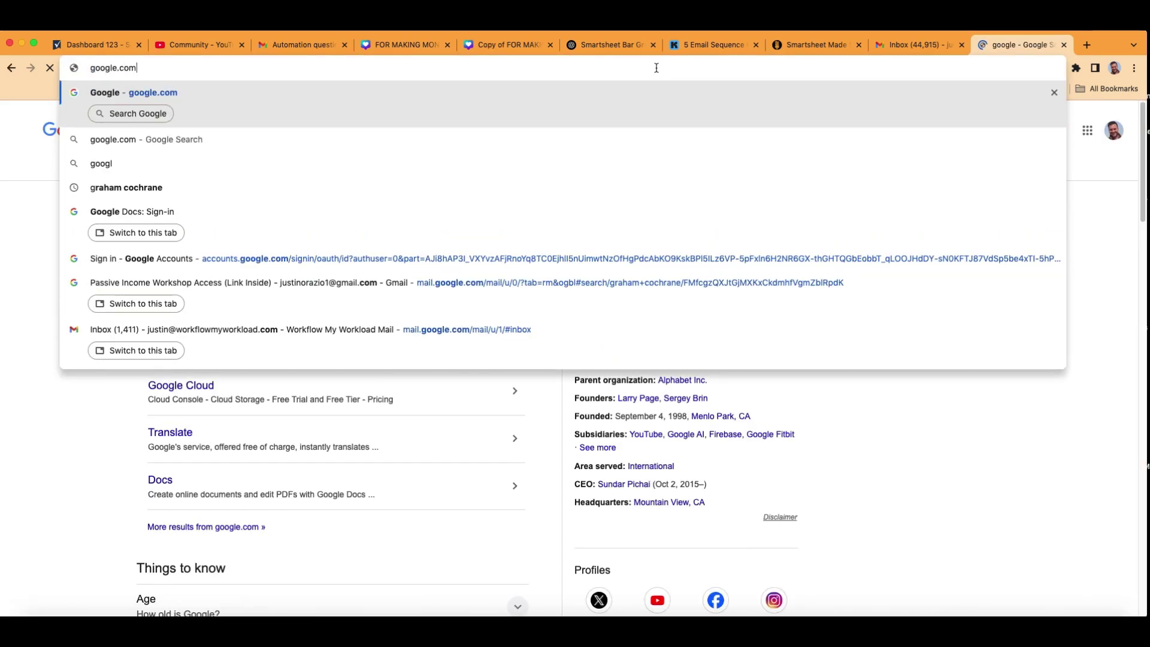
key("Return")
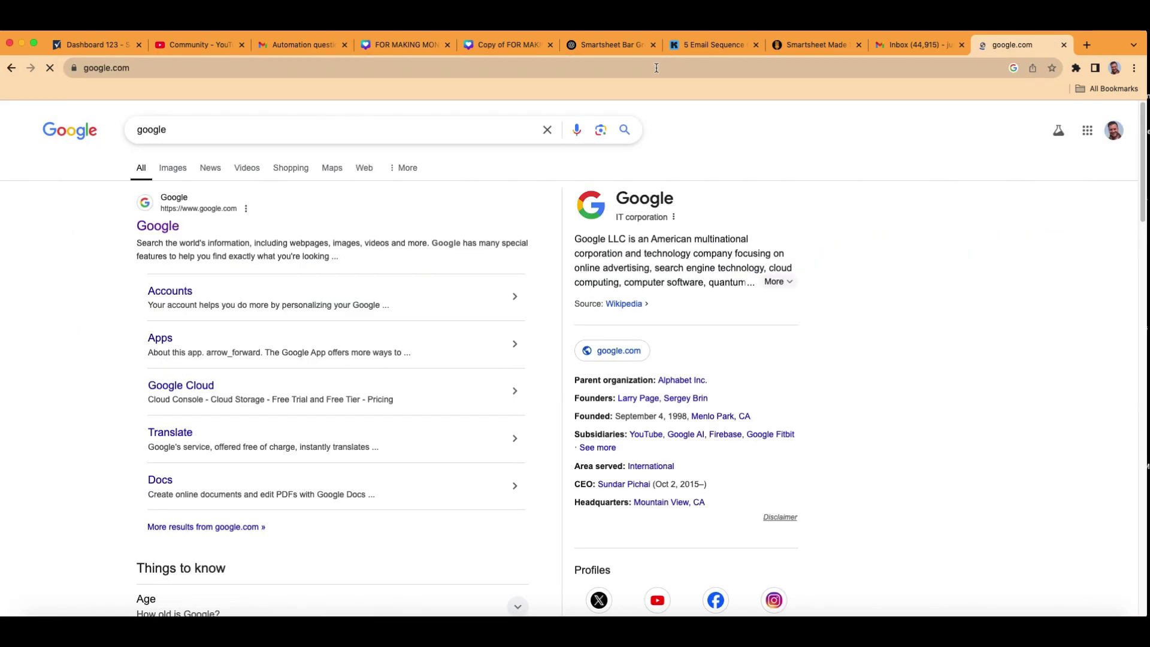
left_click(320, 67)
left_click(319, 68)
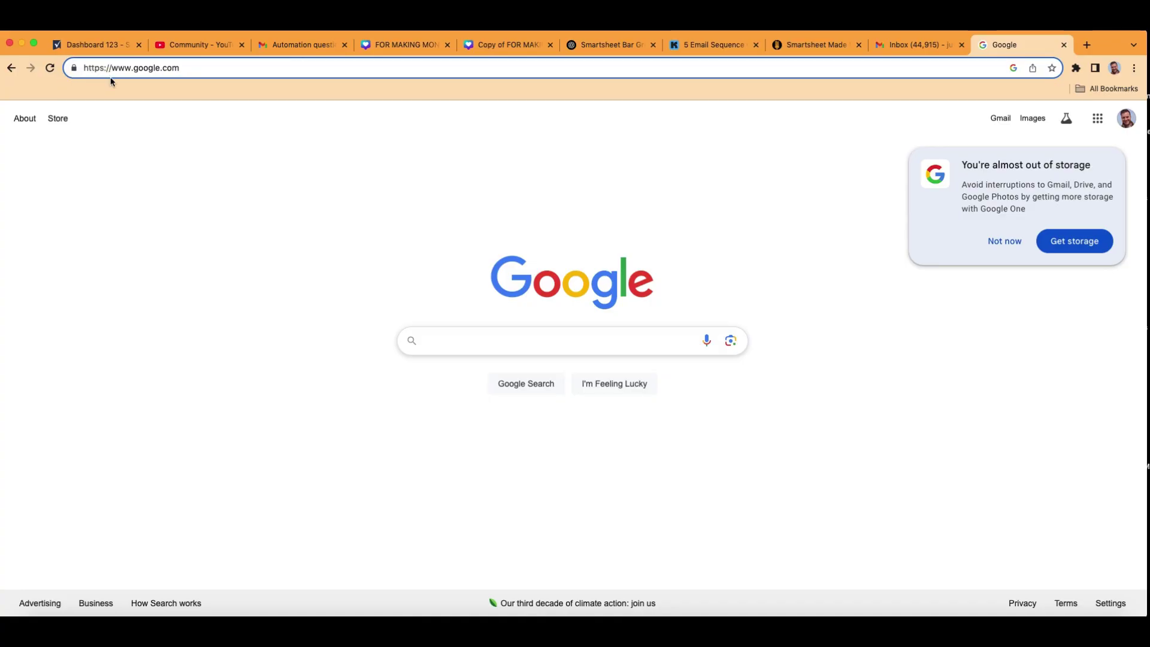
left_click(215, 70)
key("super+c")
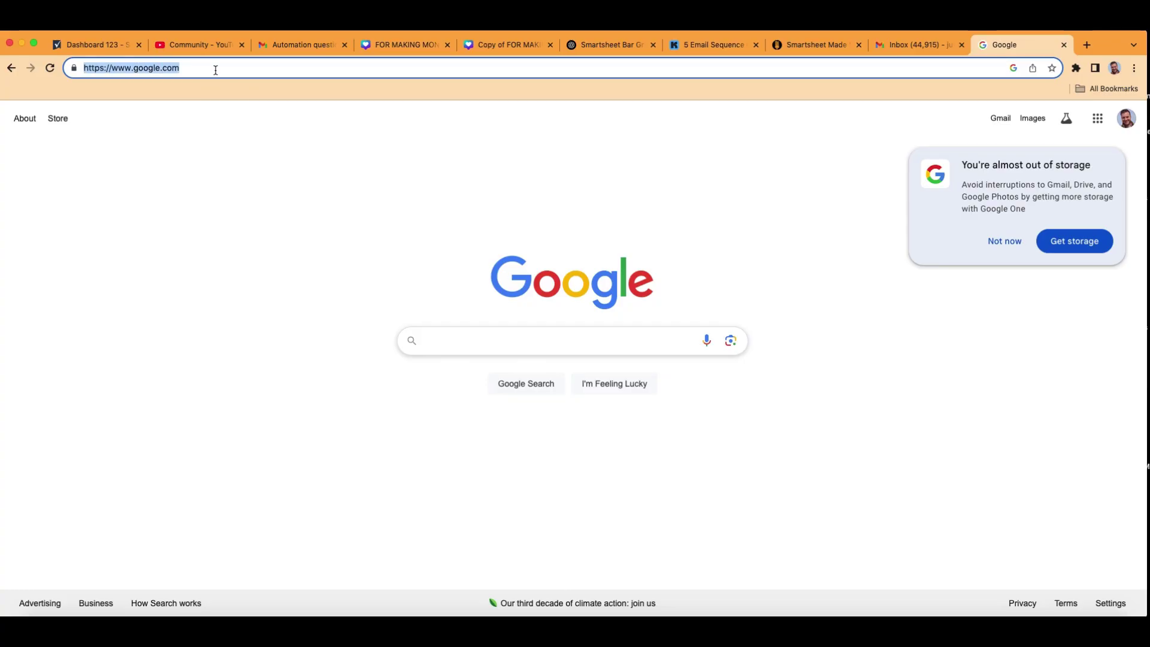
left_click(98, 45)
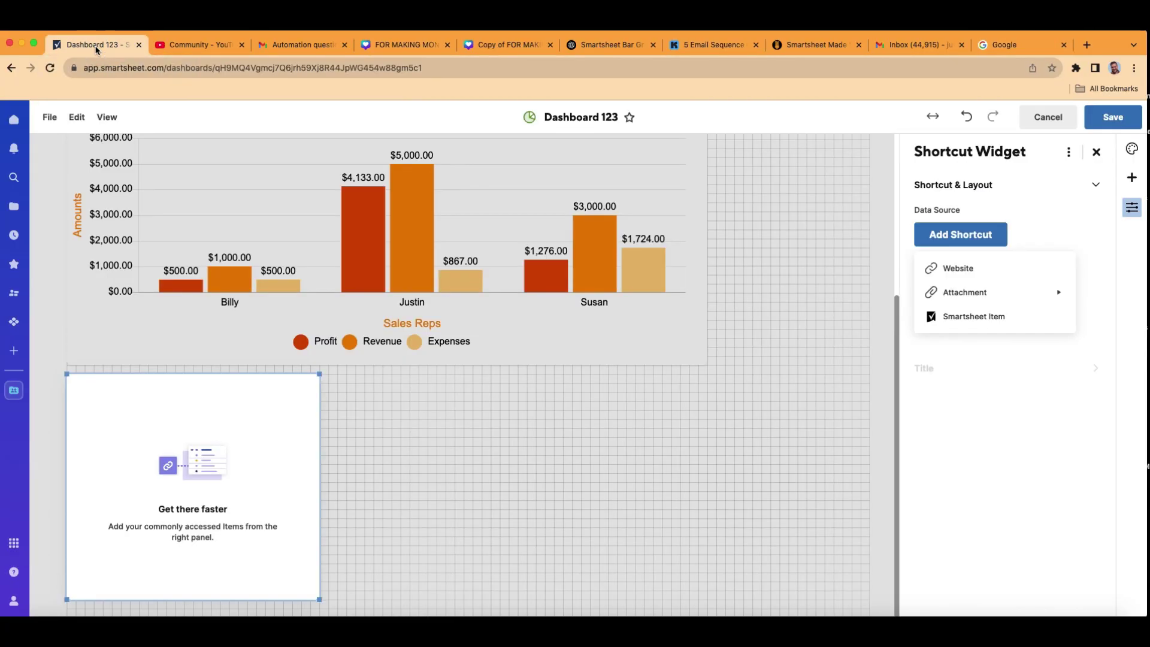
left_click(991, 269)
left_click(989, 264)
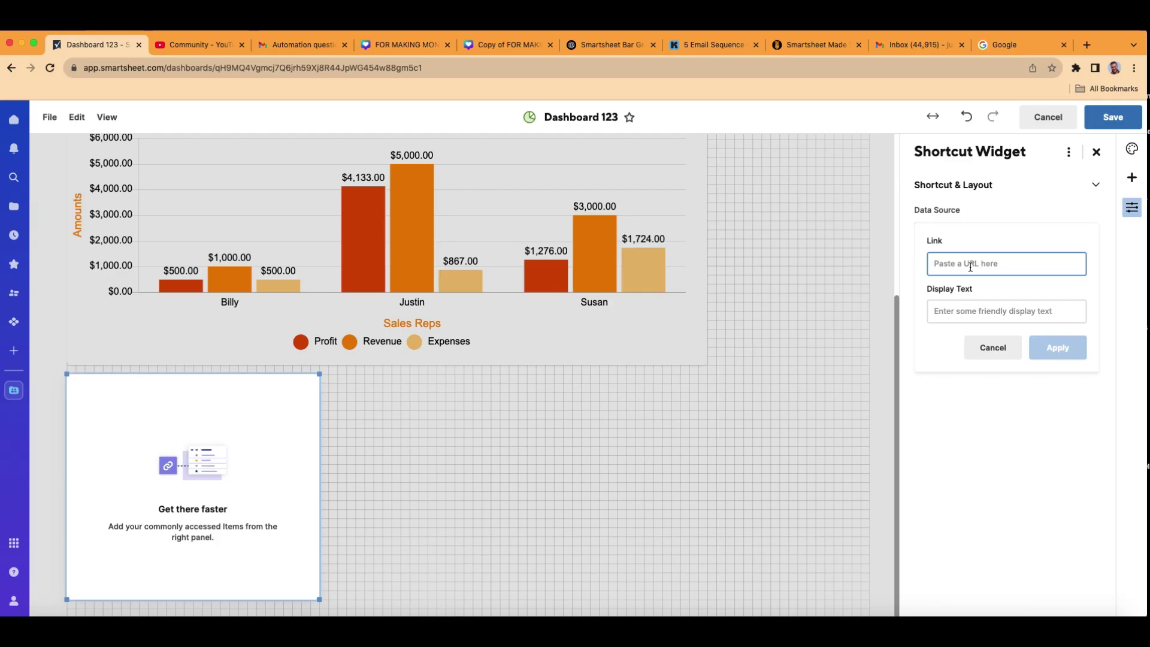
key("super+v")
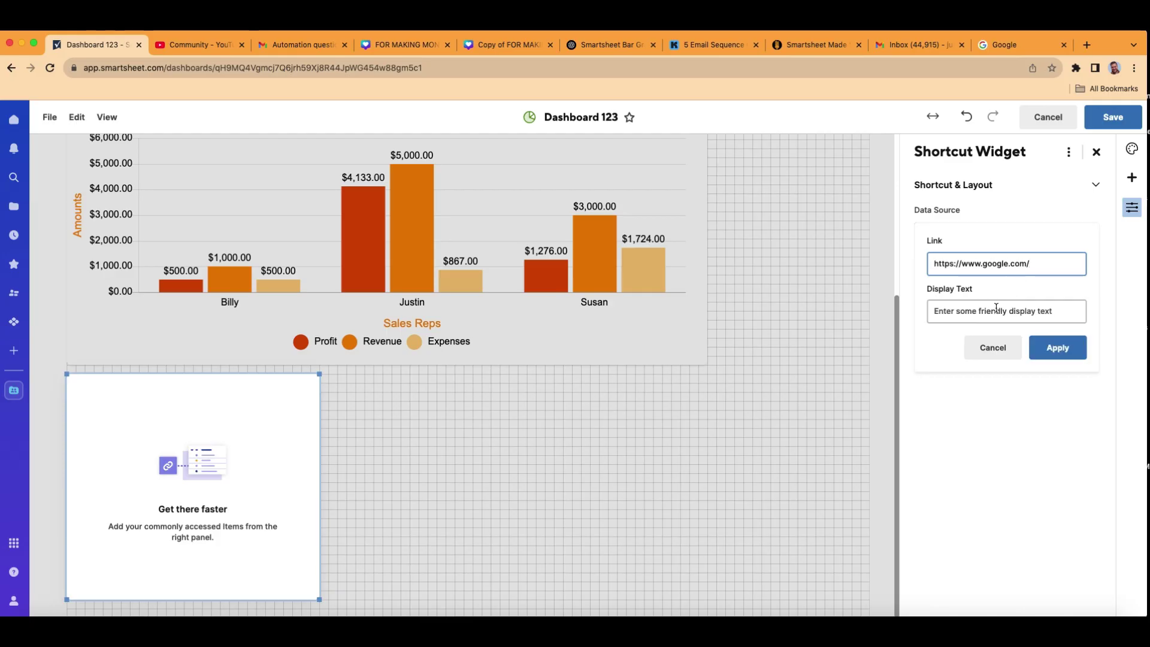
left_click(996, 308)
type("Google")
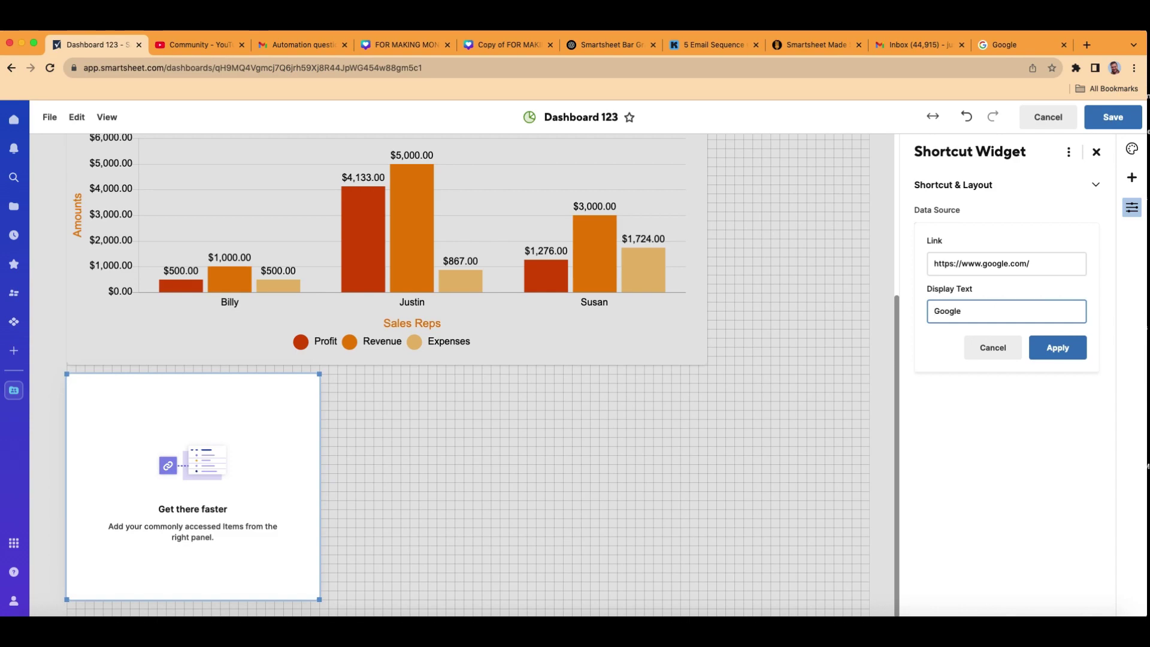
type(" landing page")
left_click(1065, 351)
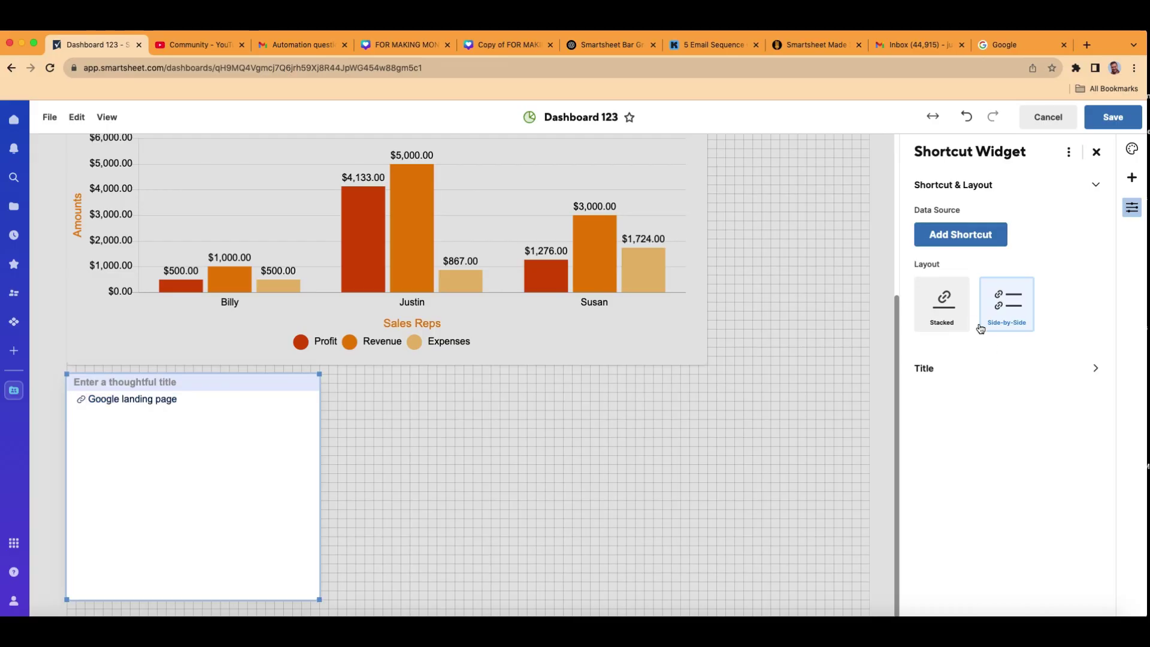
- Attach the Google Drive file '2024 Smartsheet Webinar Presentation' as a shortcut
left_click(957, 242)
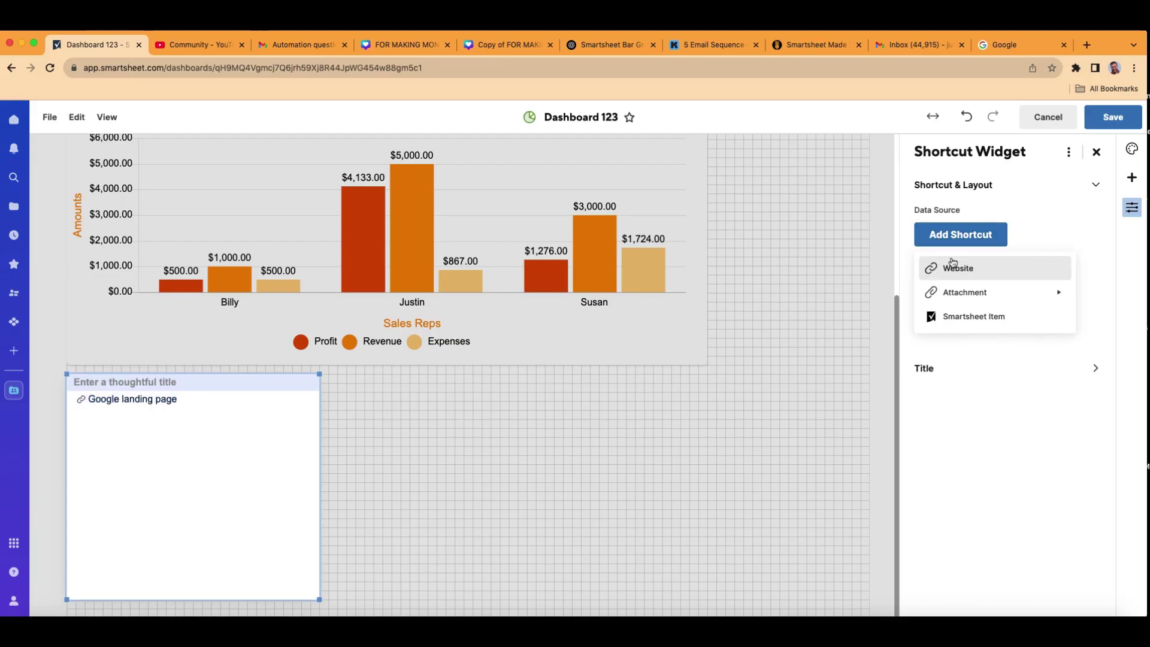
left_click(995, 297)
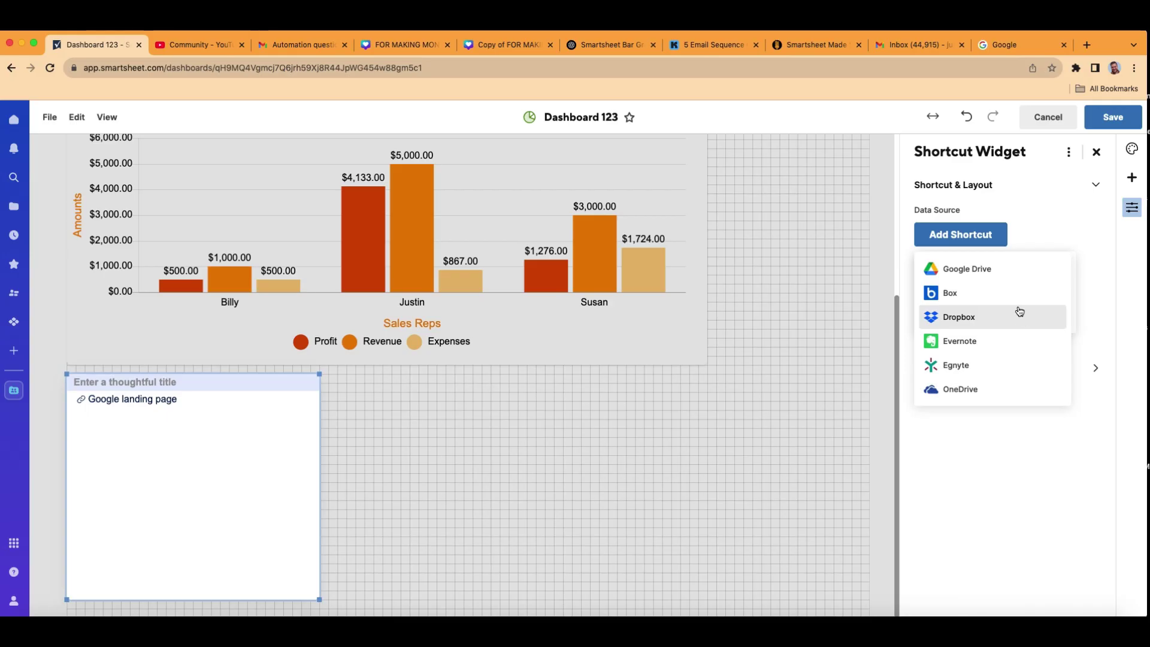
left_click(1012, 271)
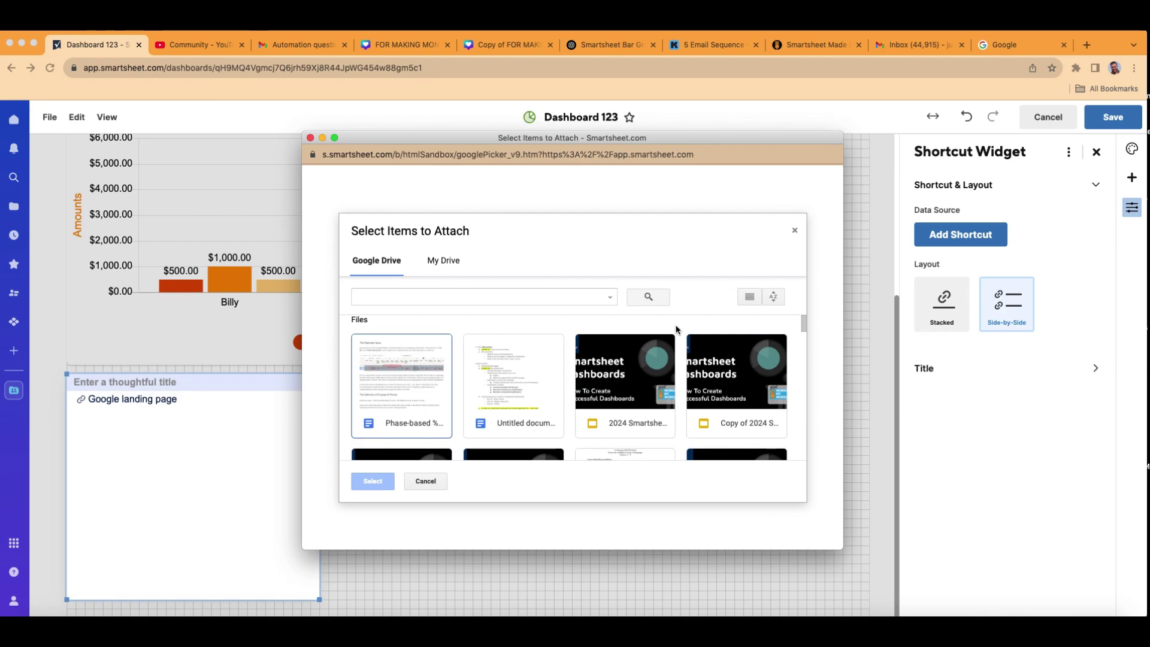
left_click(594, 424)
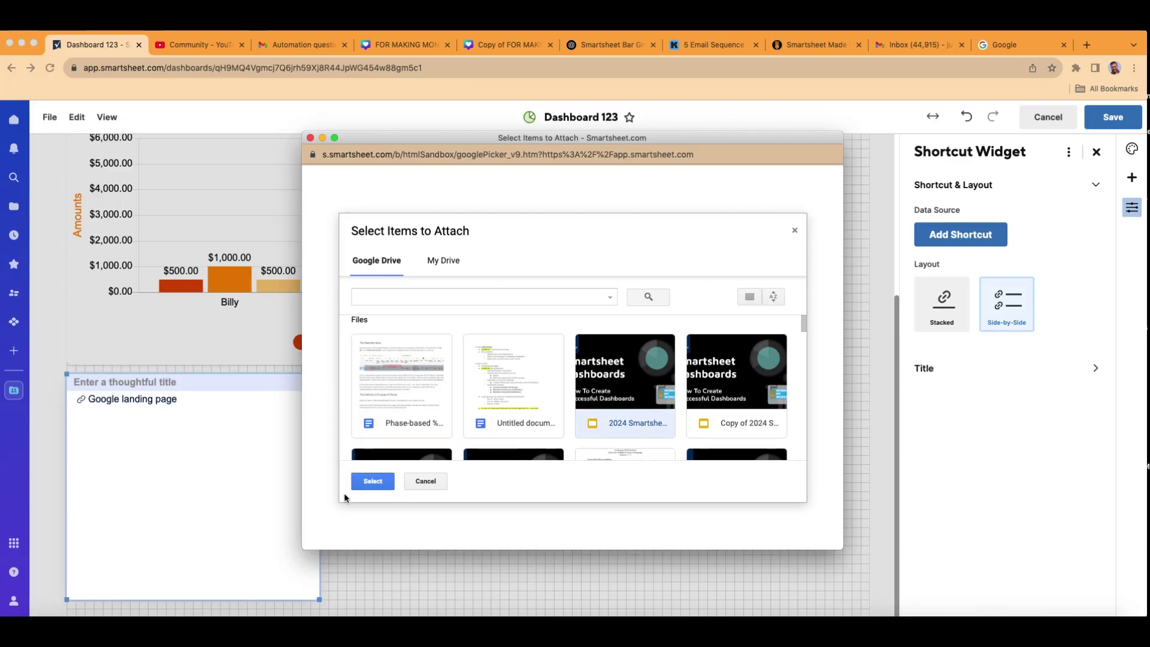
left_click(376, 481)
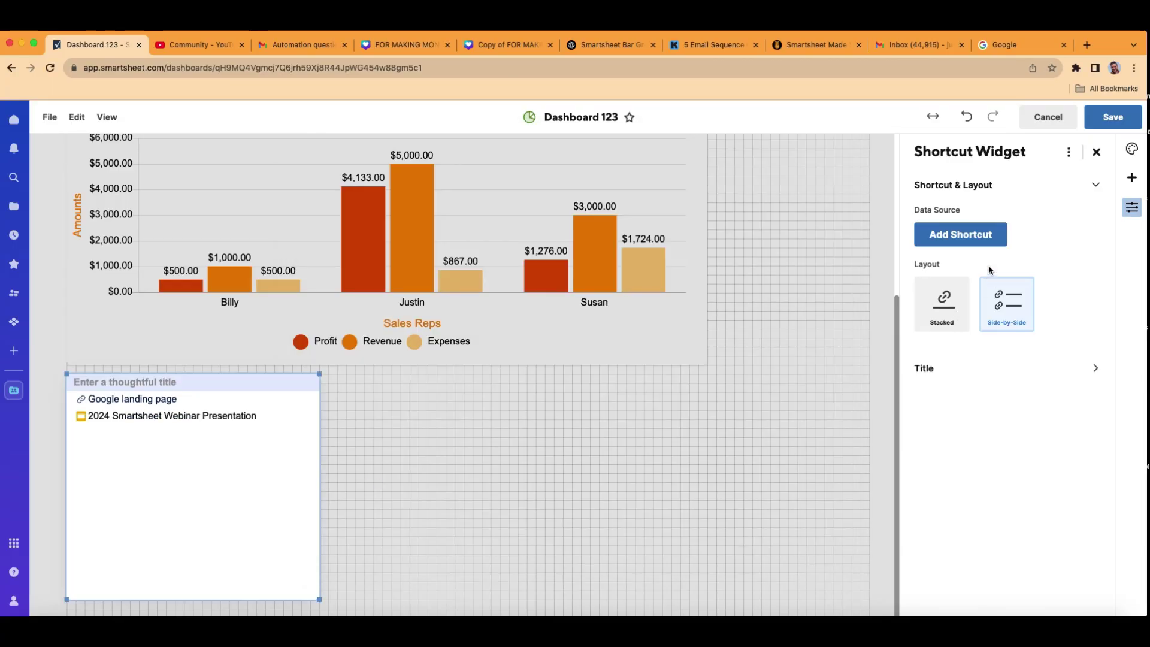
- Attach the Google Drive file 'Untitled document' as the third shortcut
left_click(973, 239)
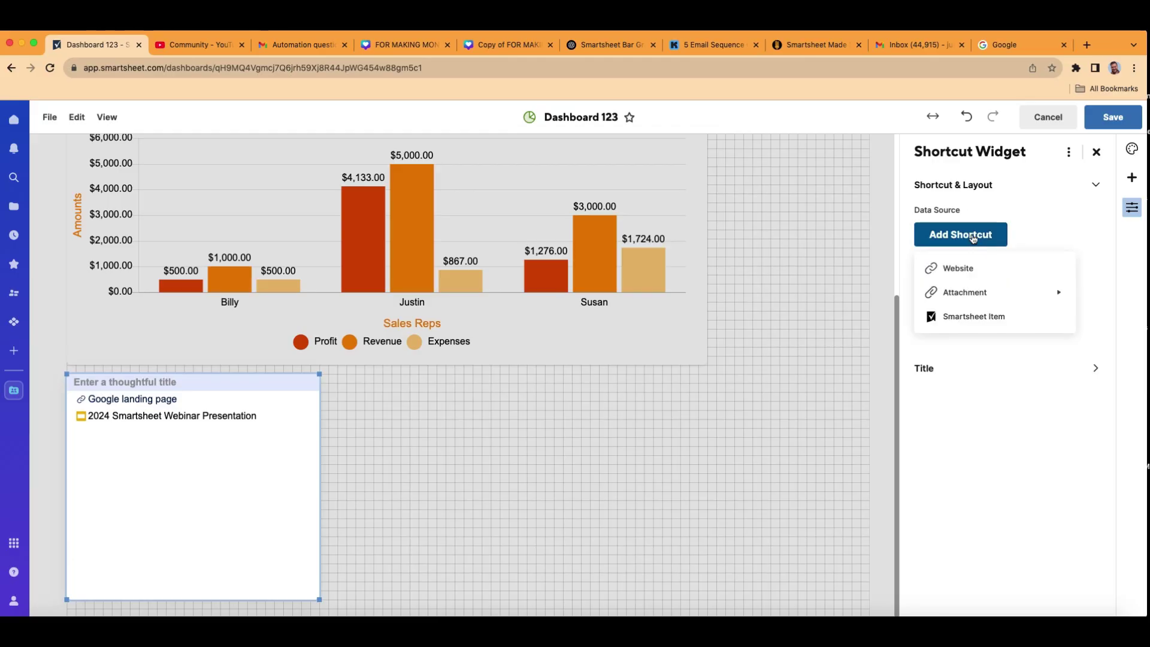
left_click(970, 293)
left_click(972, 268)
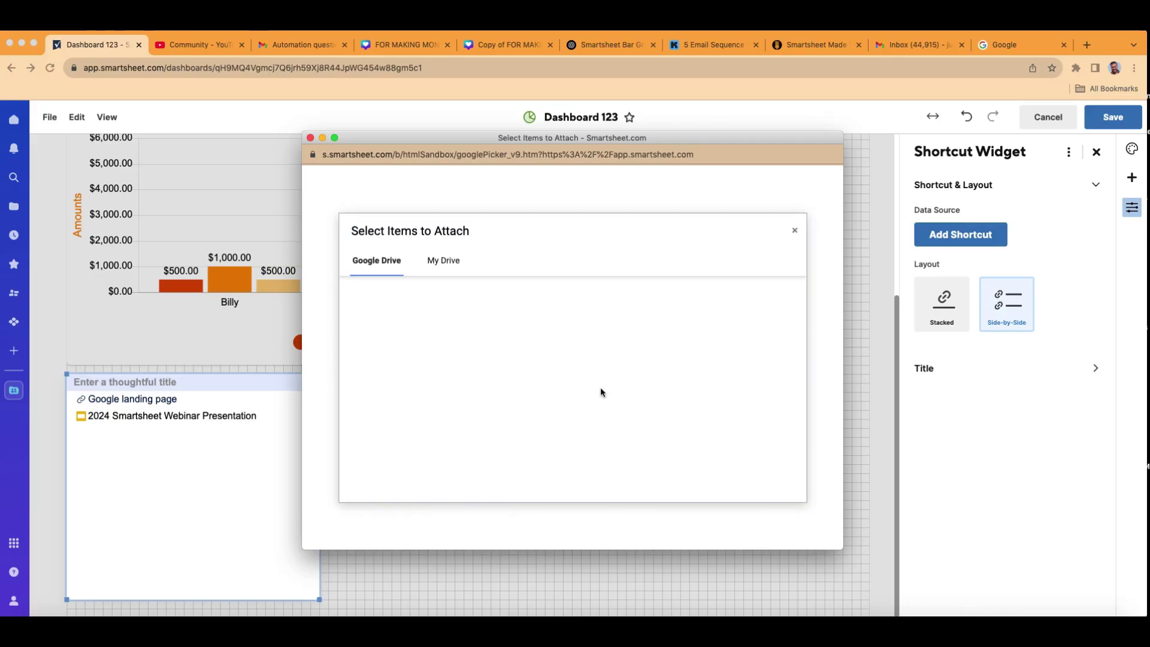
left_click(526, 419)
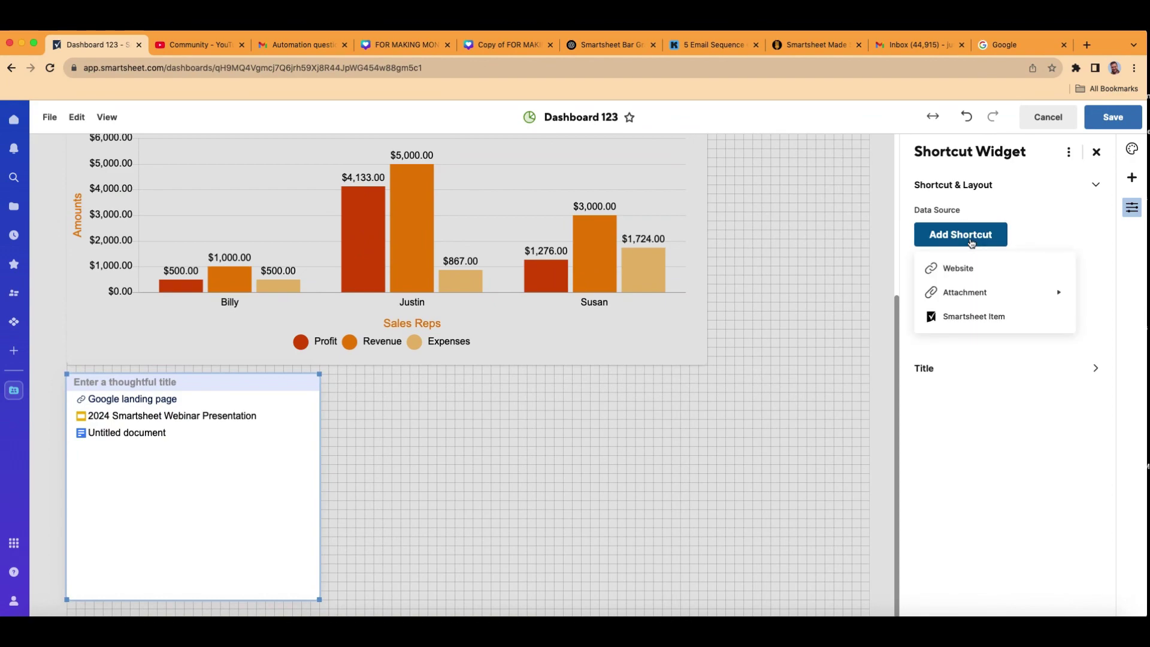
- Attach the Google Drive file 'Untitled spreadsheet' as the fourth shortcut
left_click(994, 292)
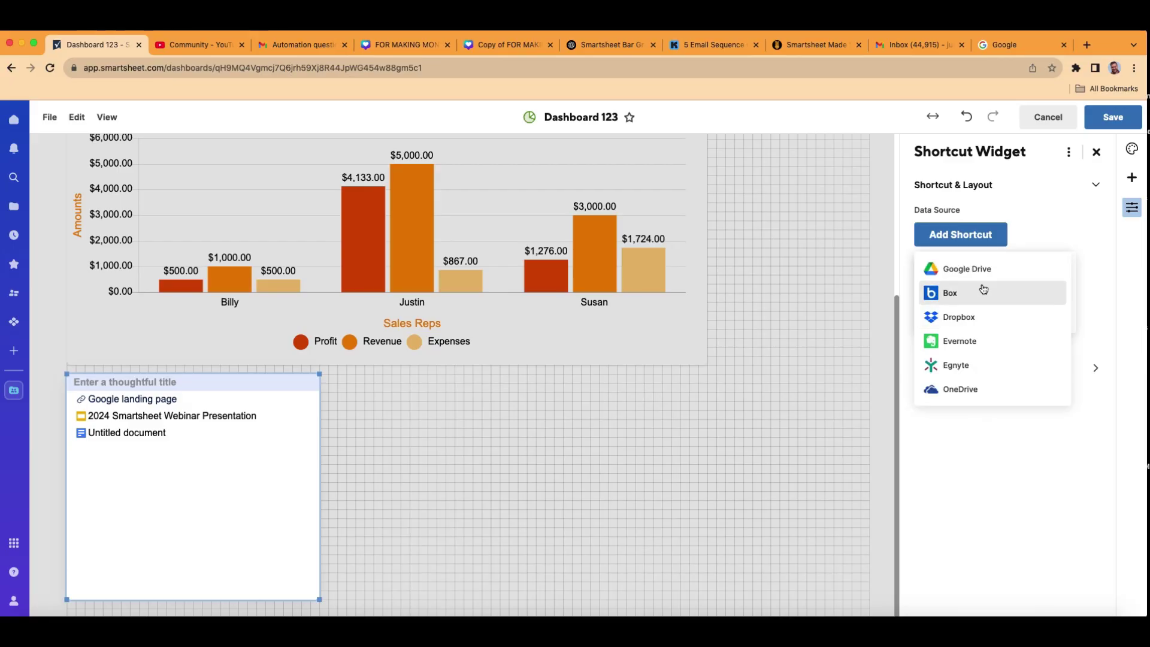
left_click(982, 270)
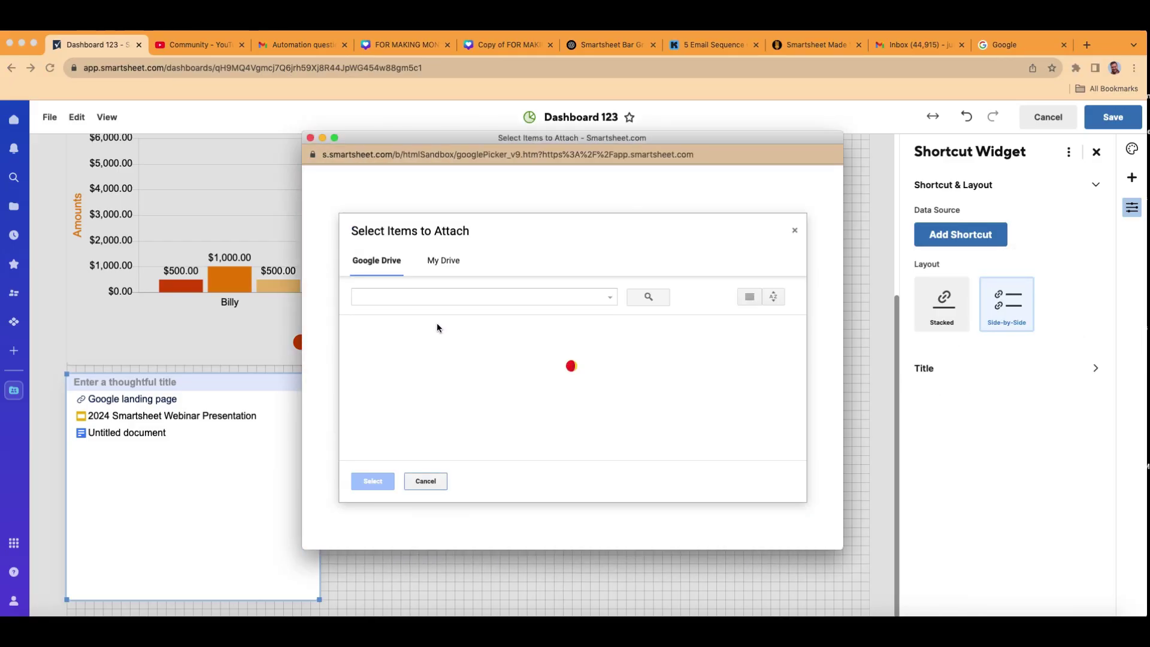
scroll(436, 327, "down", 10)
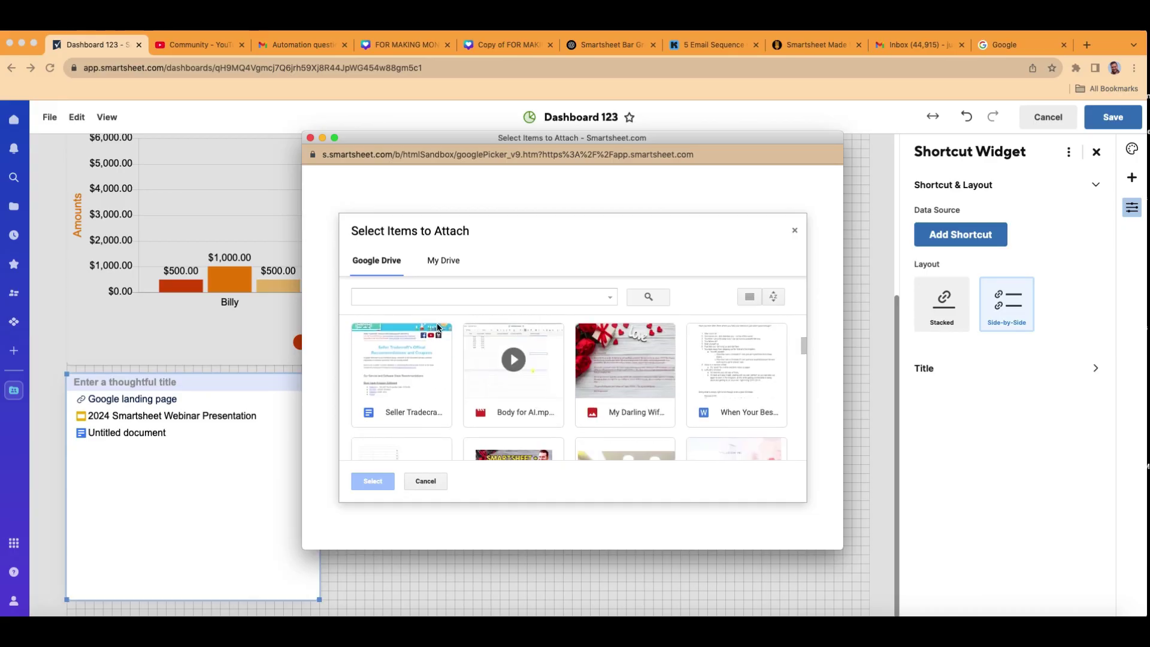
left_click(409, 384)
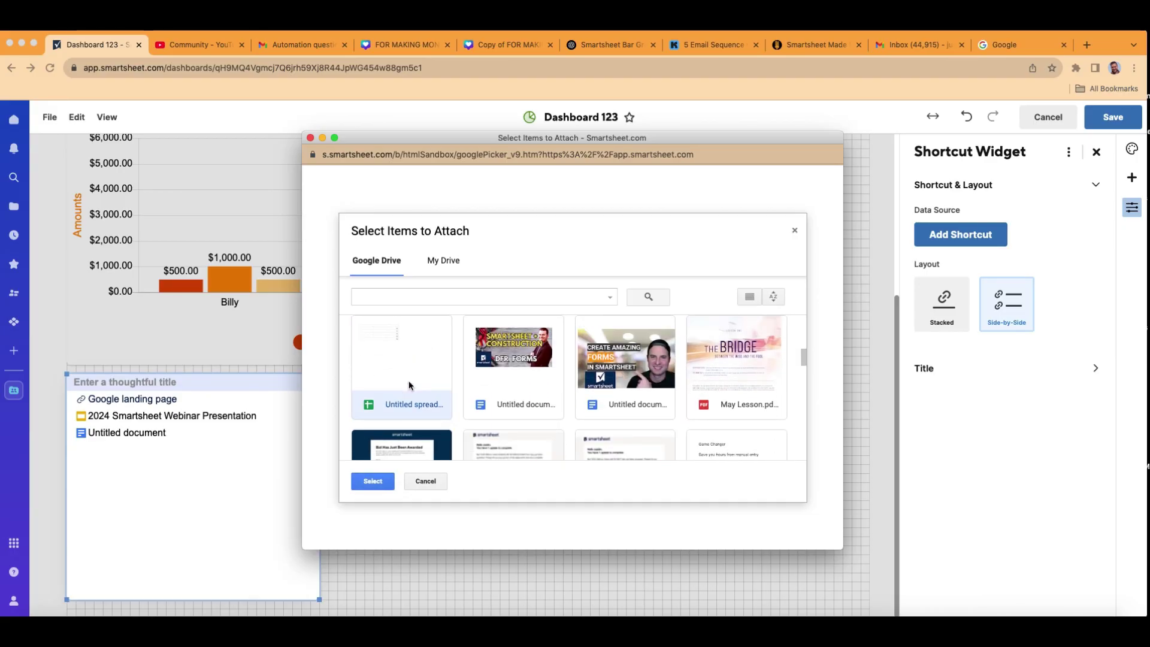
left_click(372, 481)
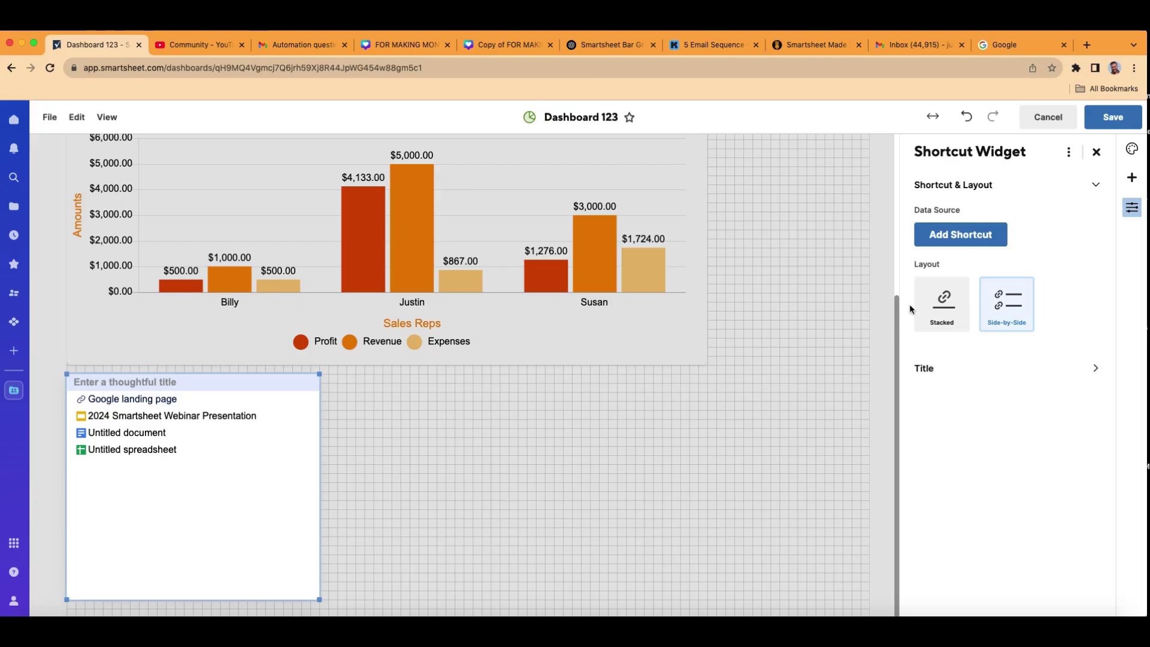
- Browse the attachment sources, then return to the Add Shortcut type menu
left_click(971, 240)
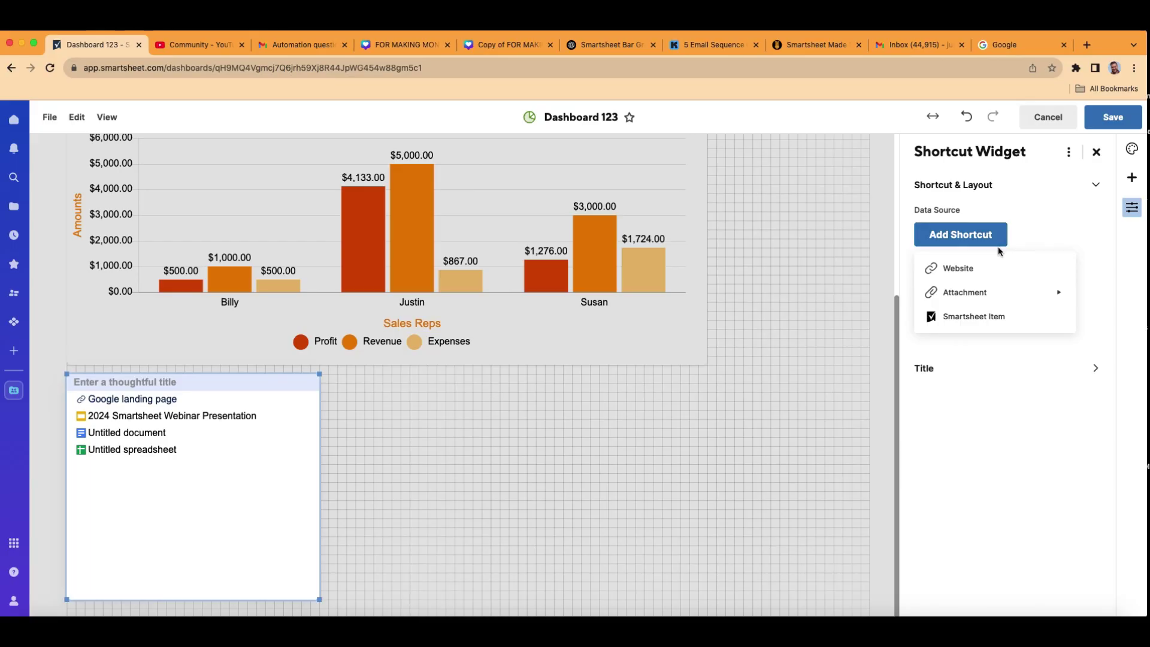
left_click(1005, 292)
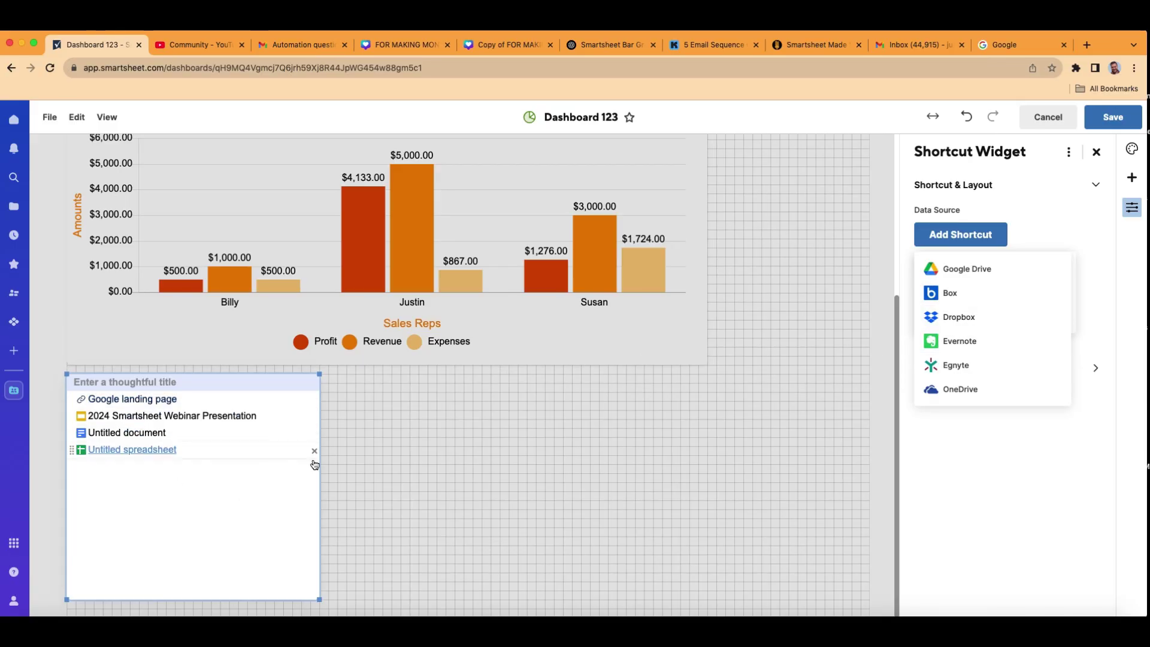
left_click(1022, 454)
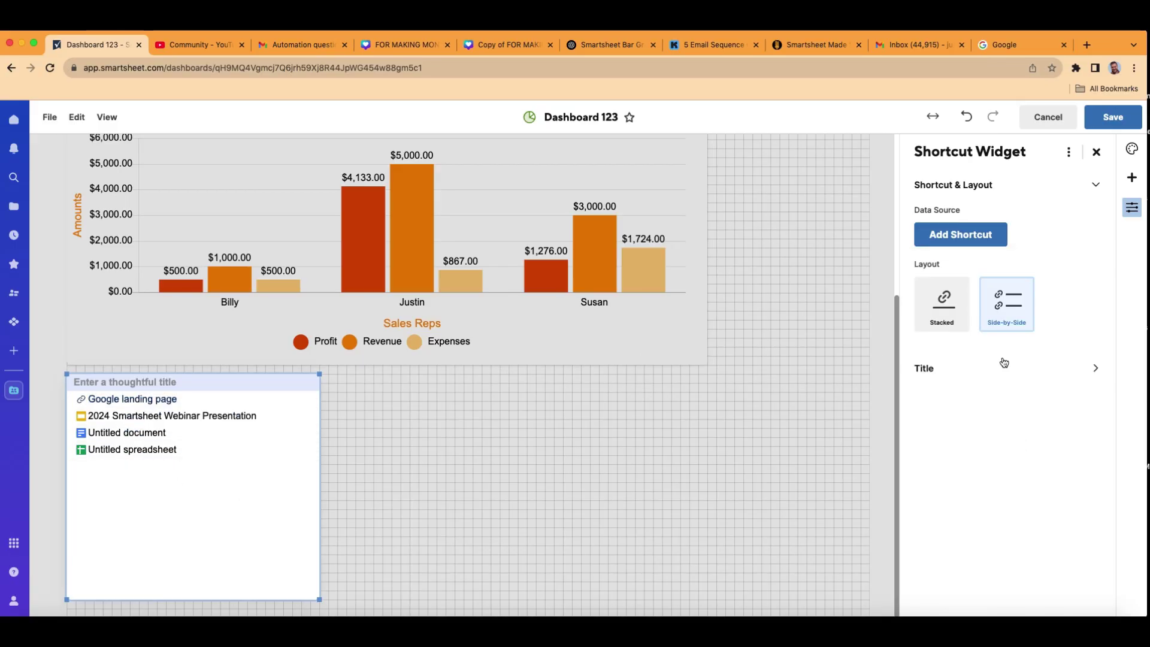
left_click(995, 242)
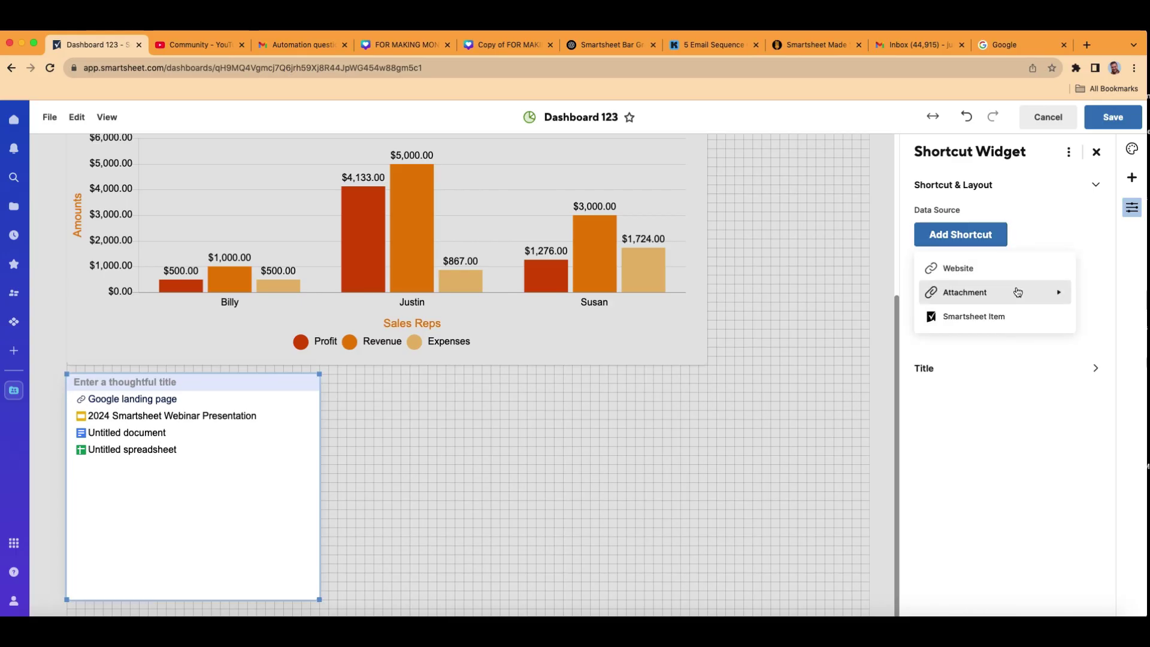
- Add sheet shortcuts for #1 Gantt Chart Sample, 35 FUNCTIONS, Archive Sheet, Bob's Construction and Budget Amount
left_click(1002, 318)
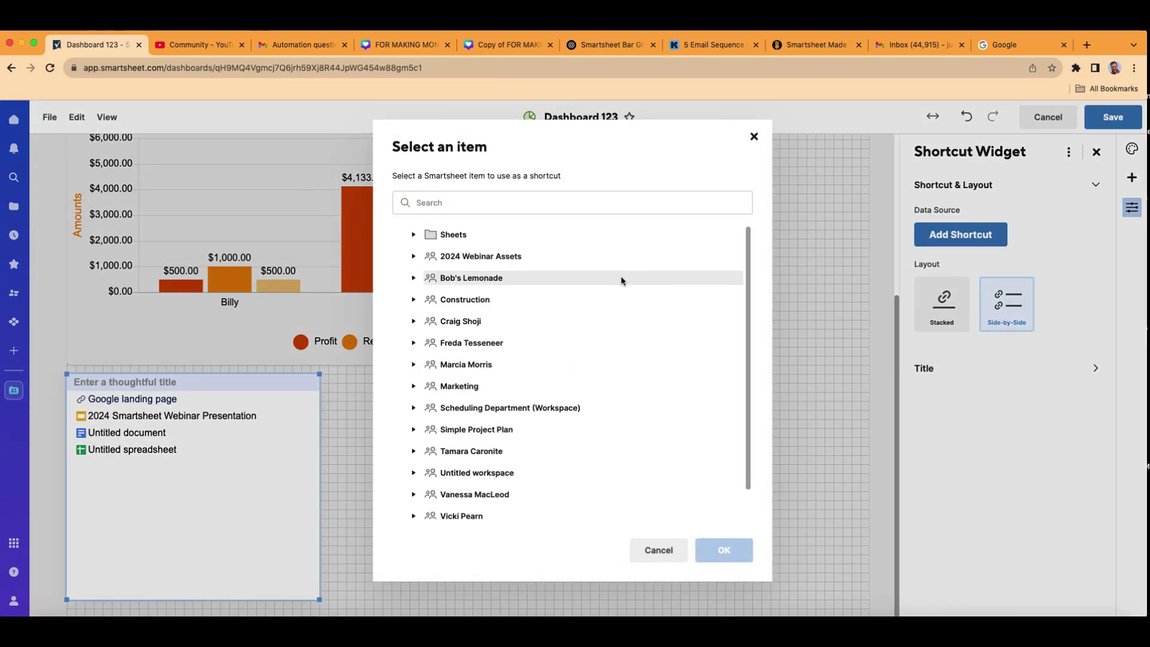
left_click(414, 235)
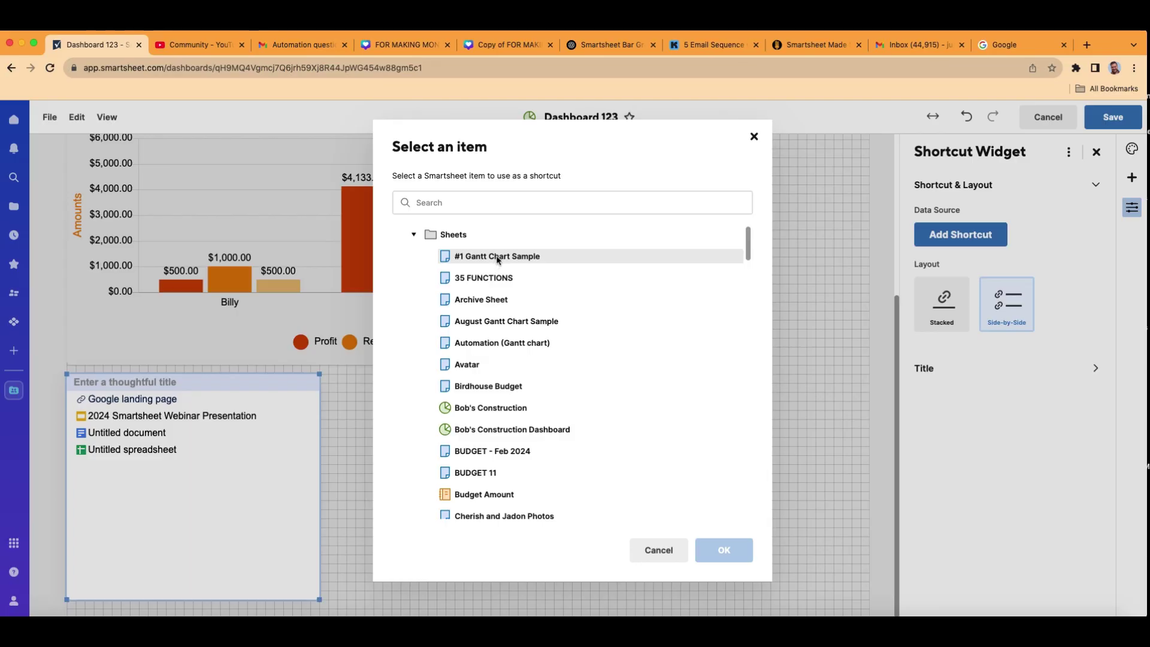
left_click(470, 260)
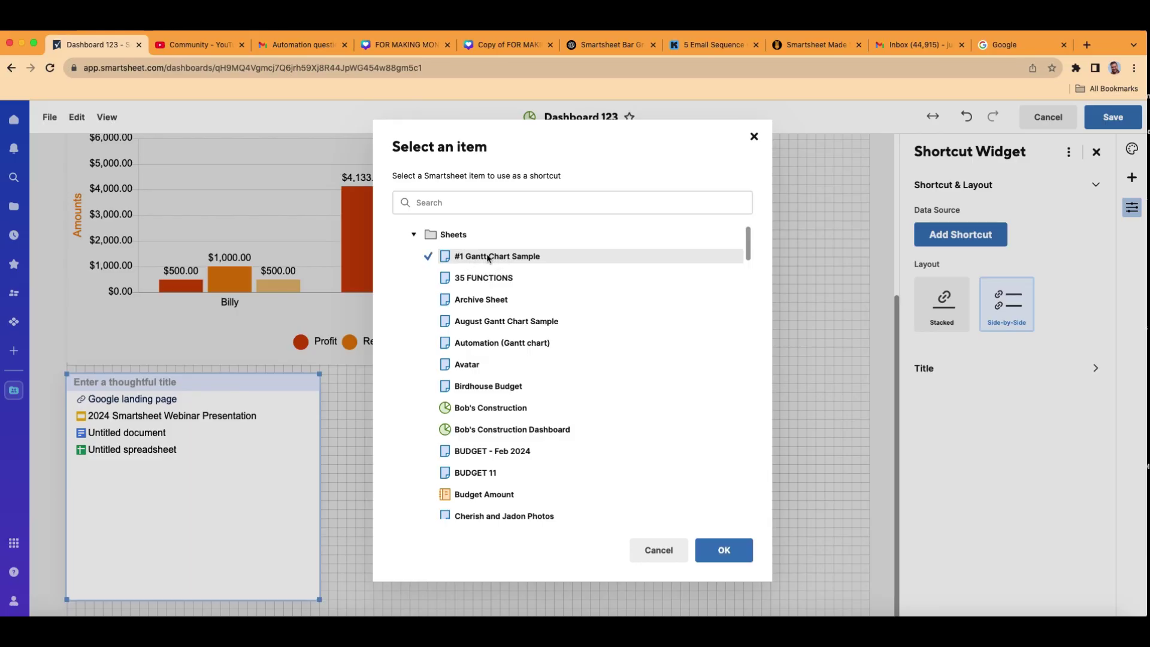
left_click(486, 283)
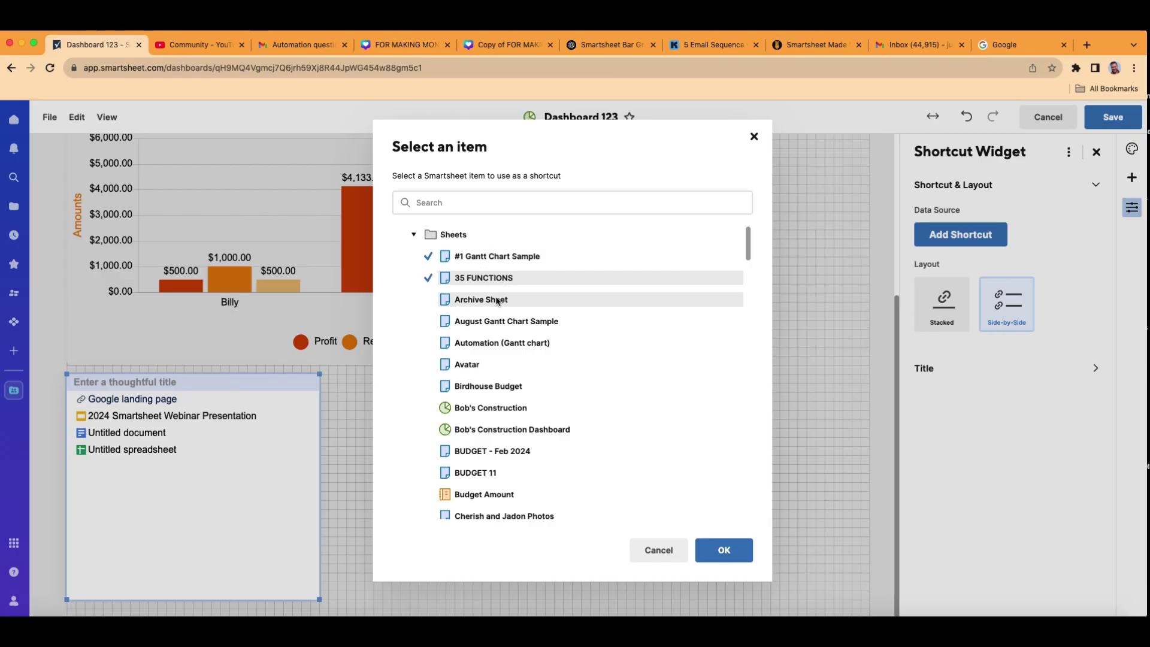
left_click(499, 301)
left_click(522, 408)
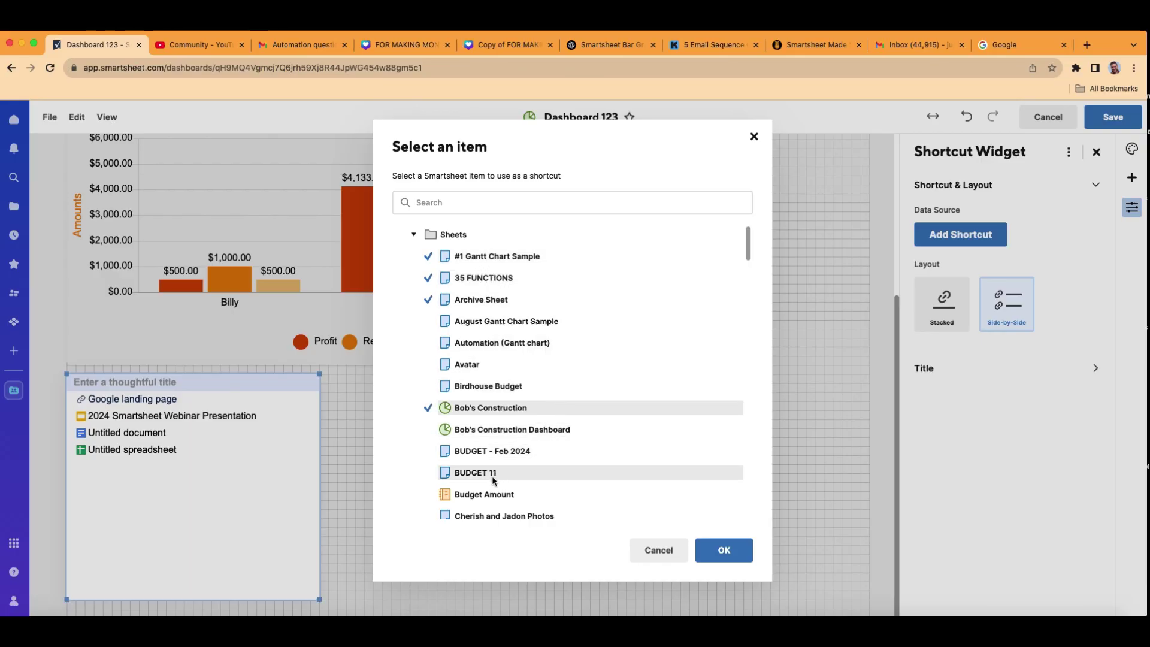
left_click(484, 497)
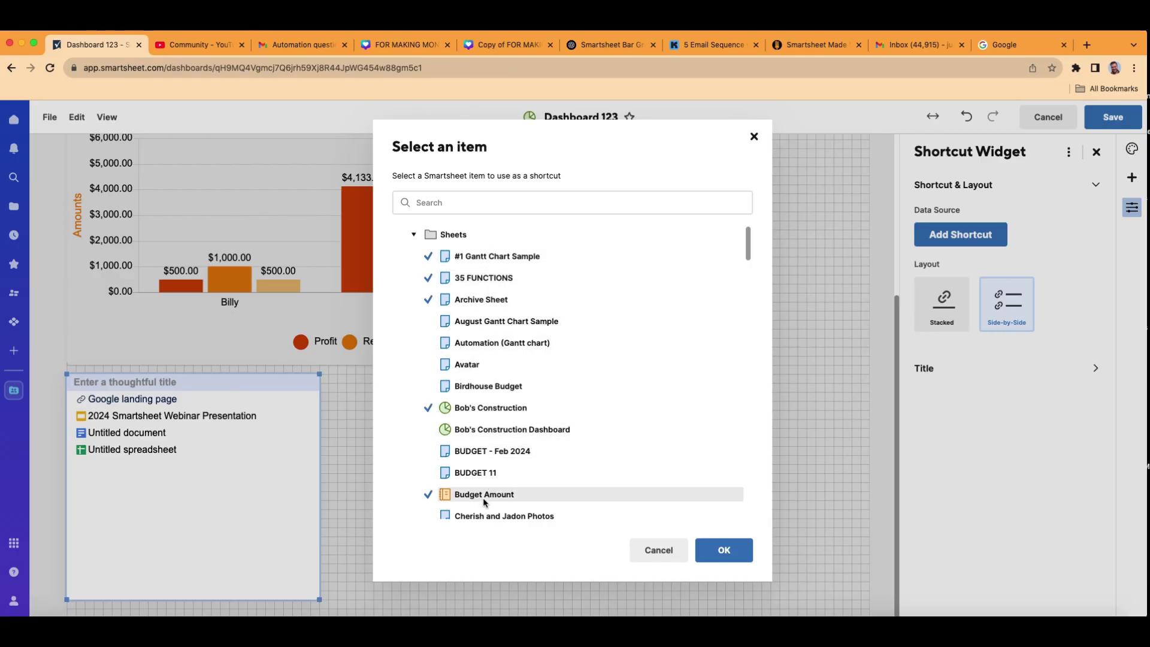
left_click(707, 545)
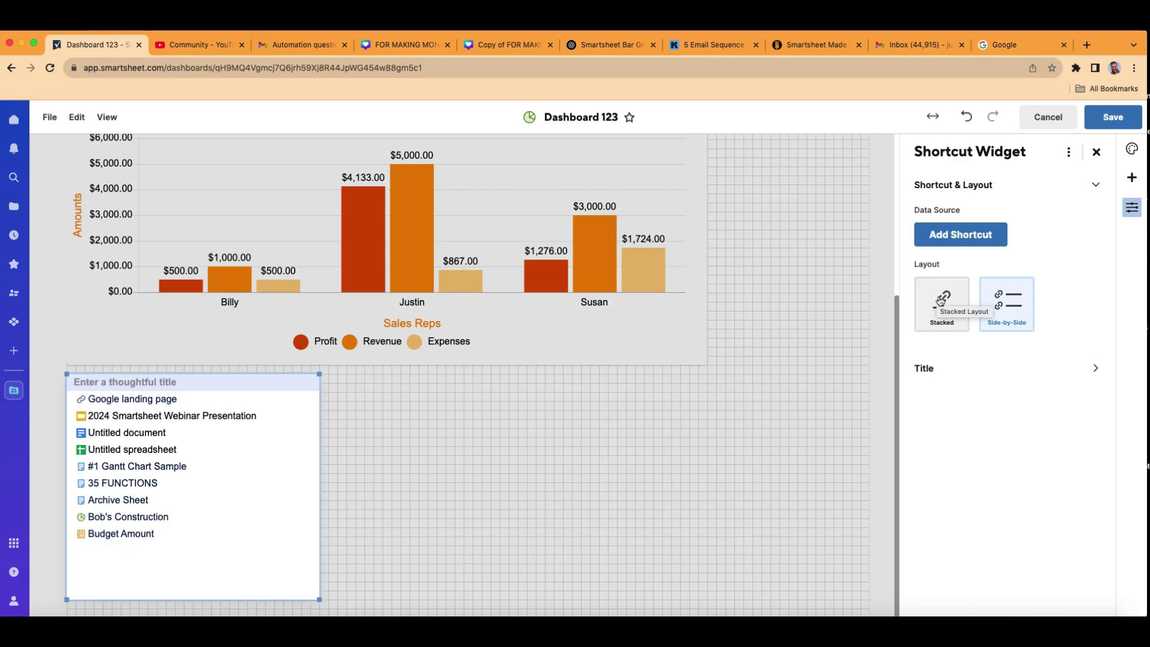
- Compare Side-by-Side and Stacked layouts, enlarge the widget to fit nine shortcuts, keeping Stacked
left_click(940, 302)
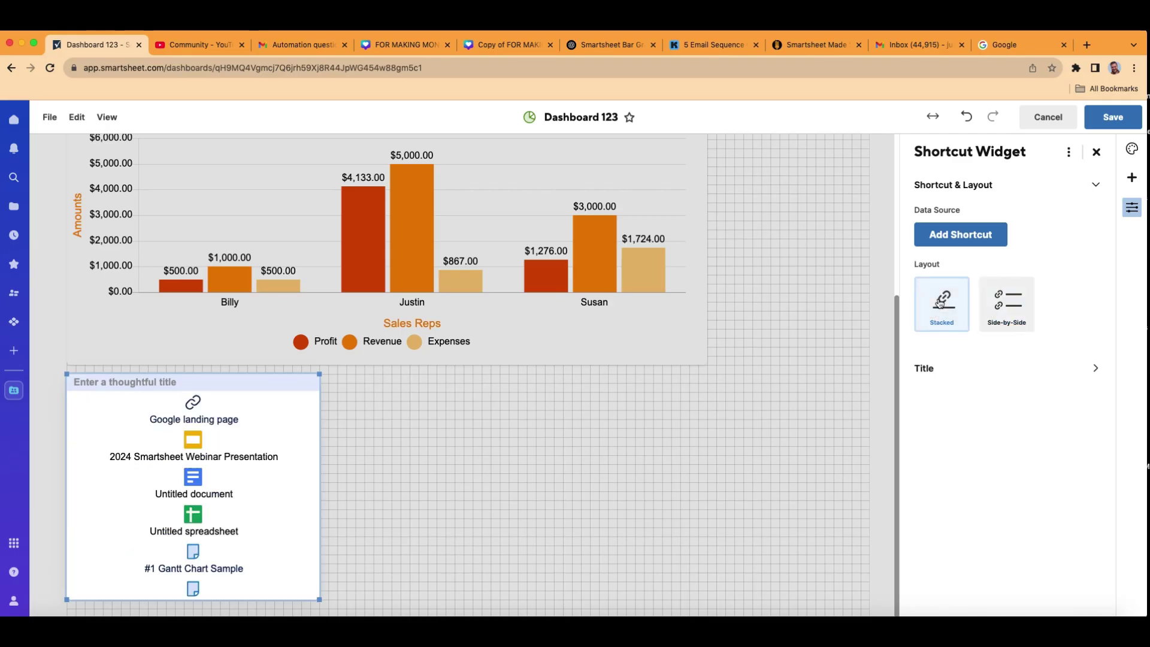
left_click(1009, 304)
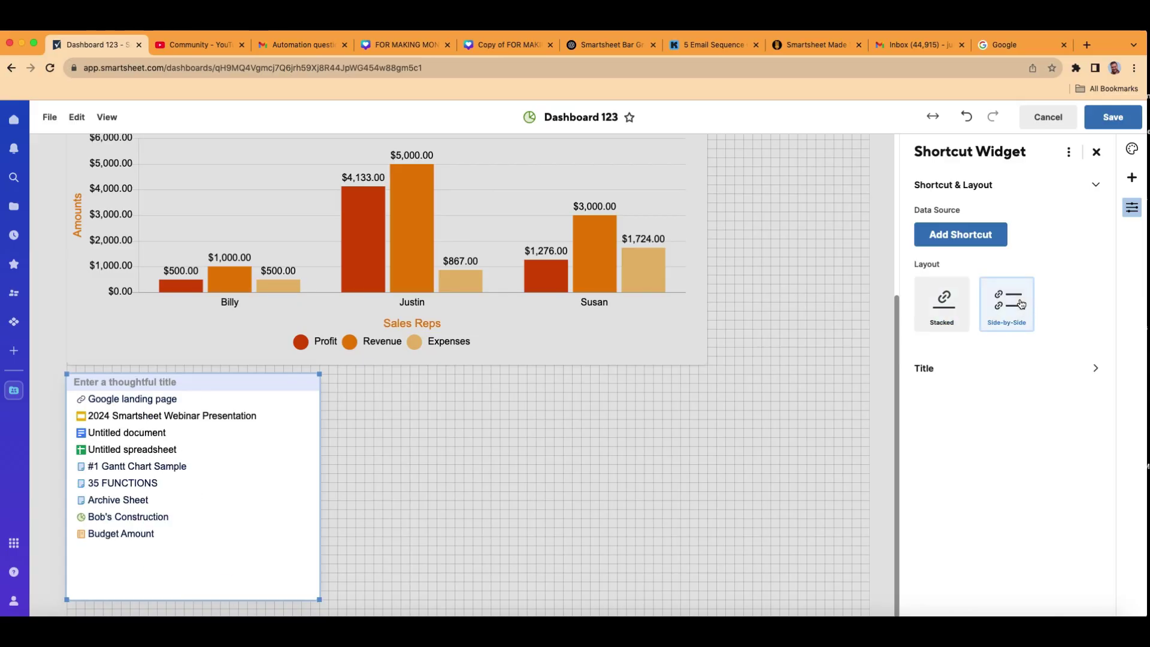
left_click(956, 307)
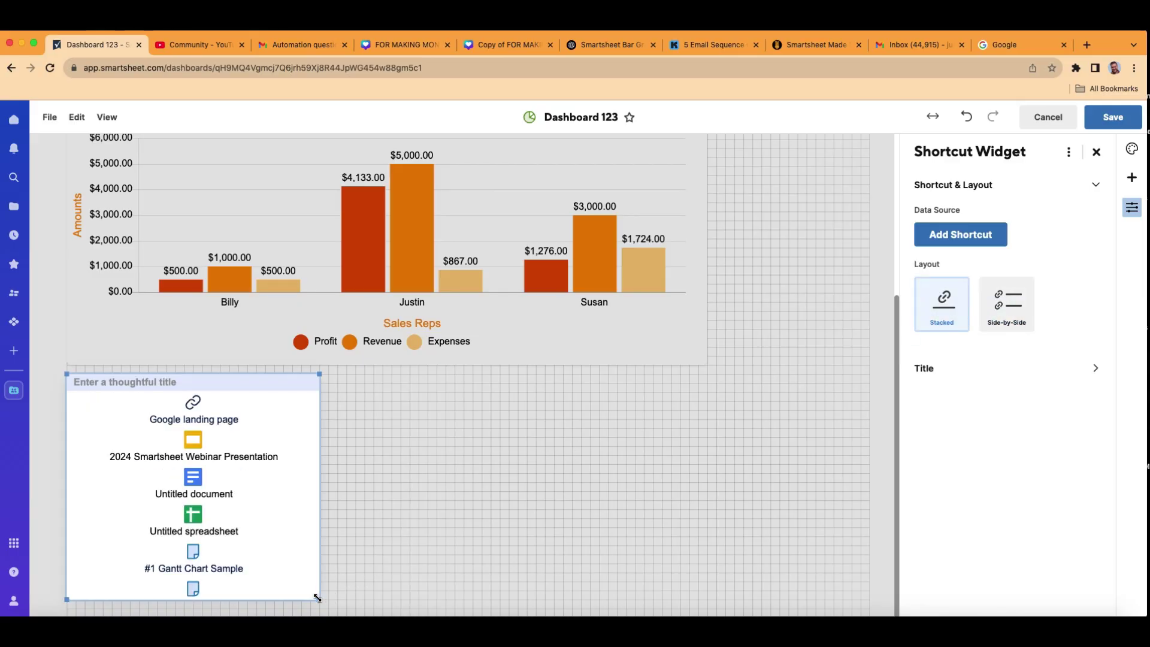
left_click_drag(318, 597, 310, 551)
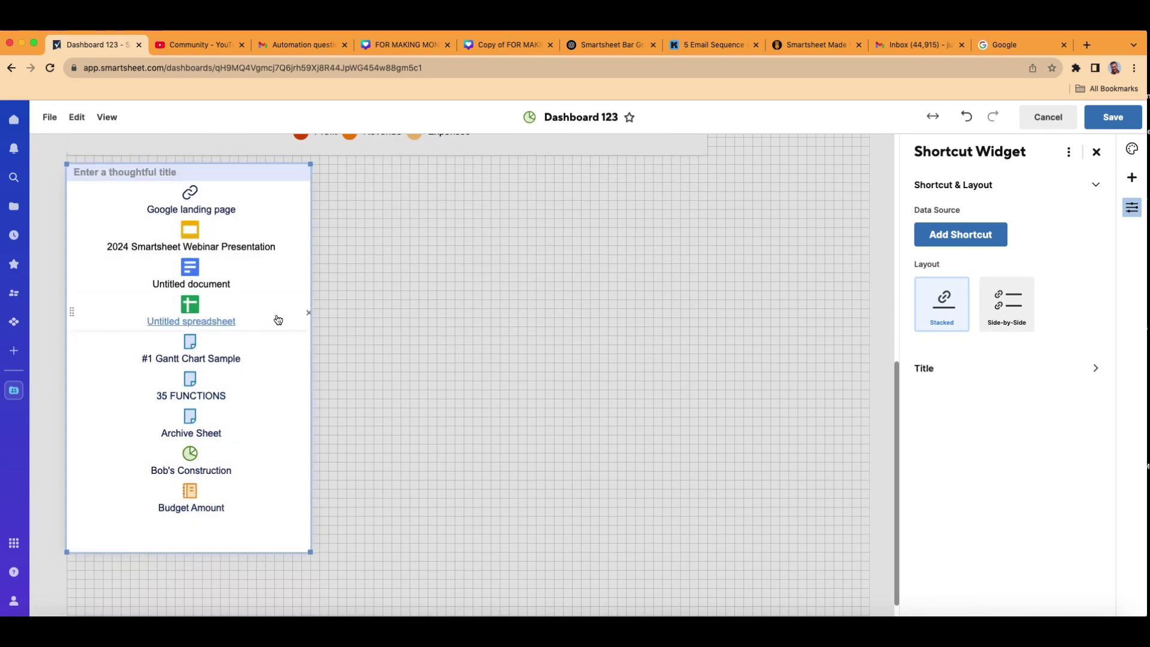
scroll(514, 395, "up", 1)
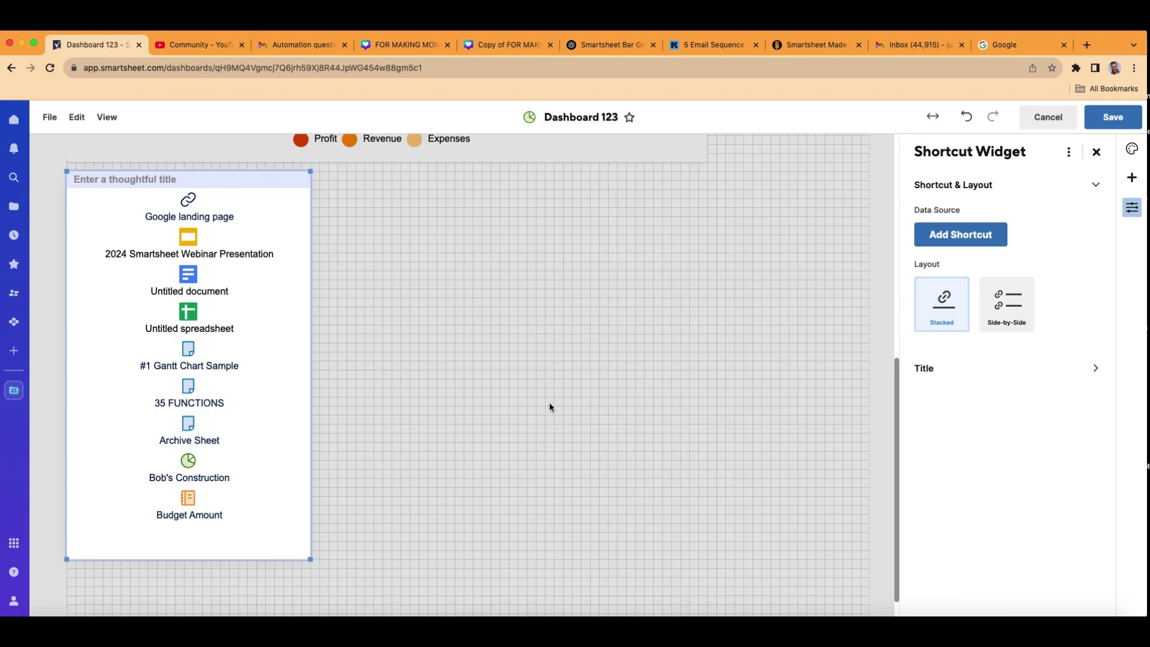
left_click(1010, 320)
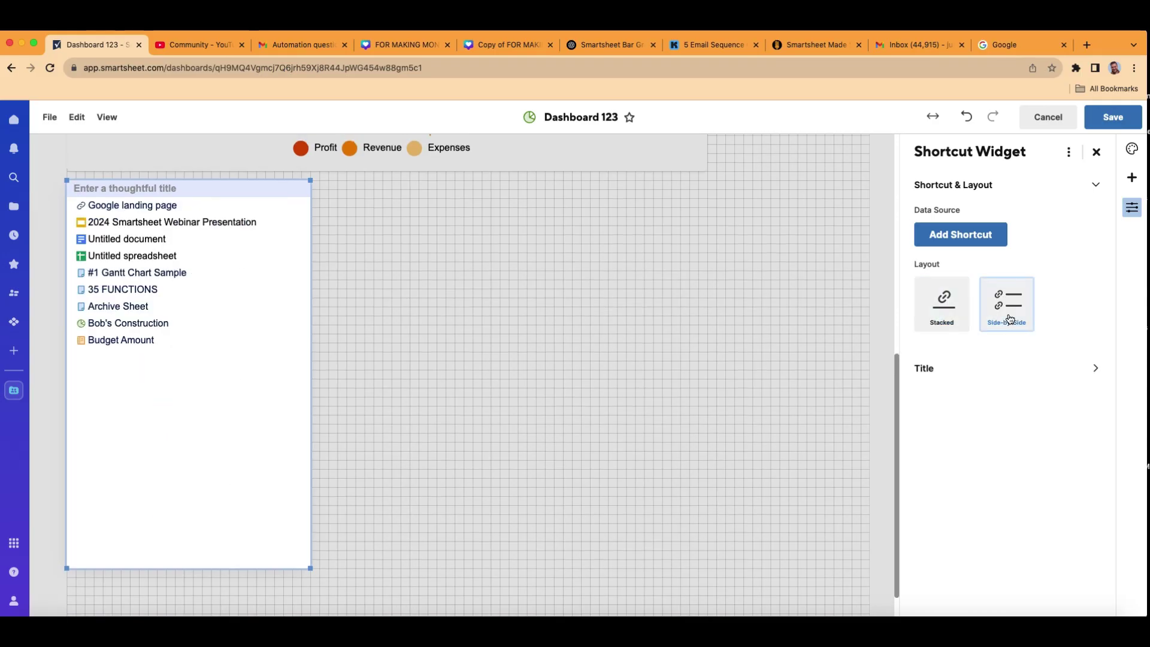
left_click(946, 313)
scroll(529, 402, "up", 5)
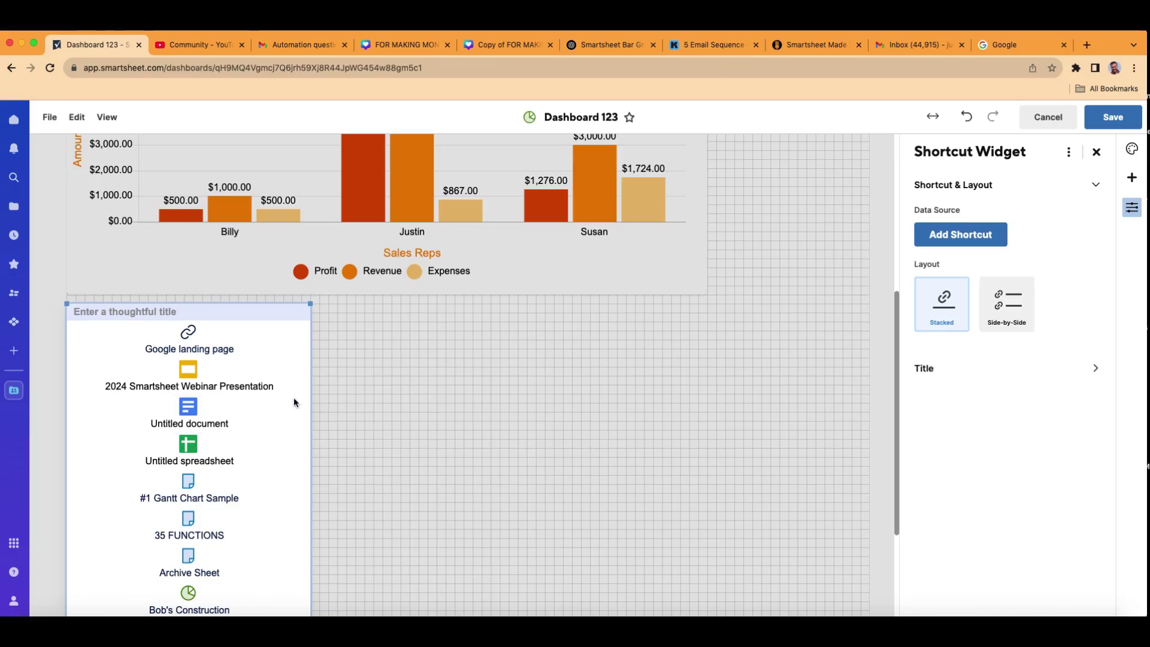
- Title the widget 'Key Resources' and center-align the title
left_click(144, 312)
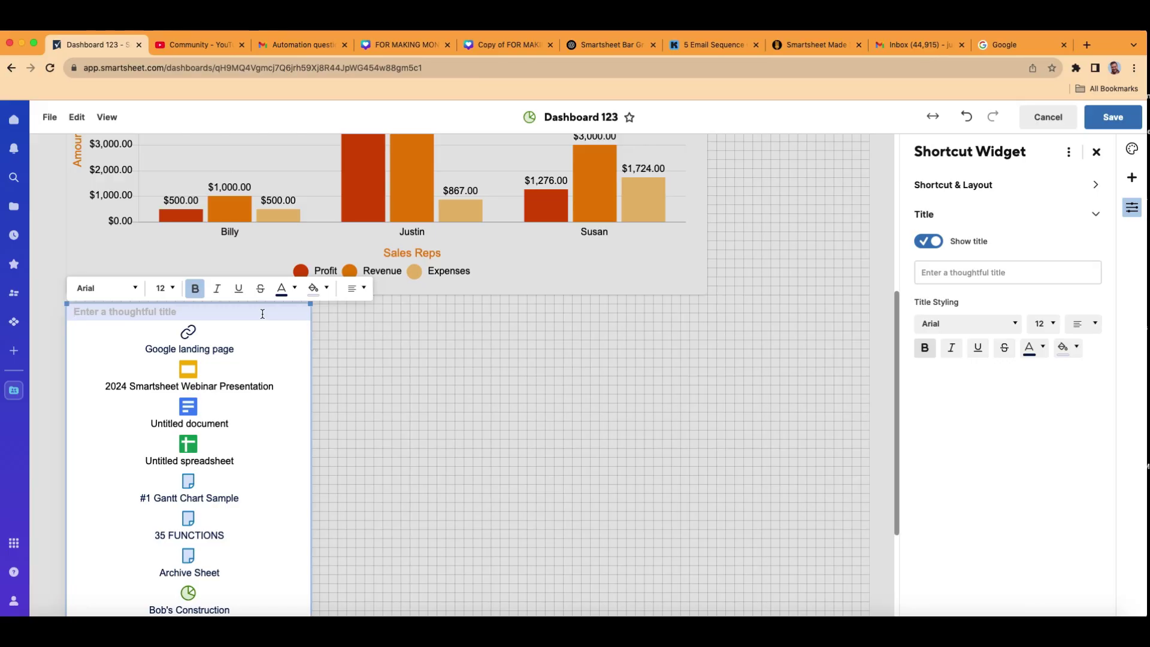
type("Key Resources")
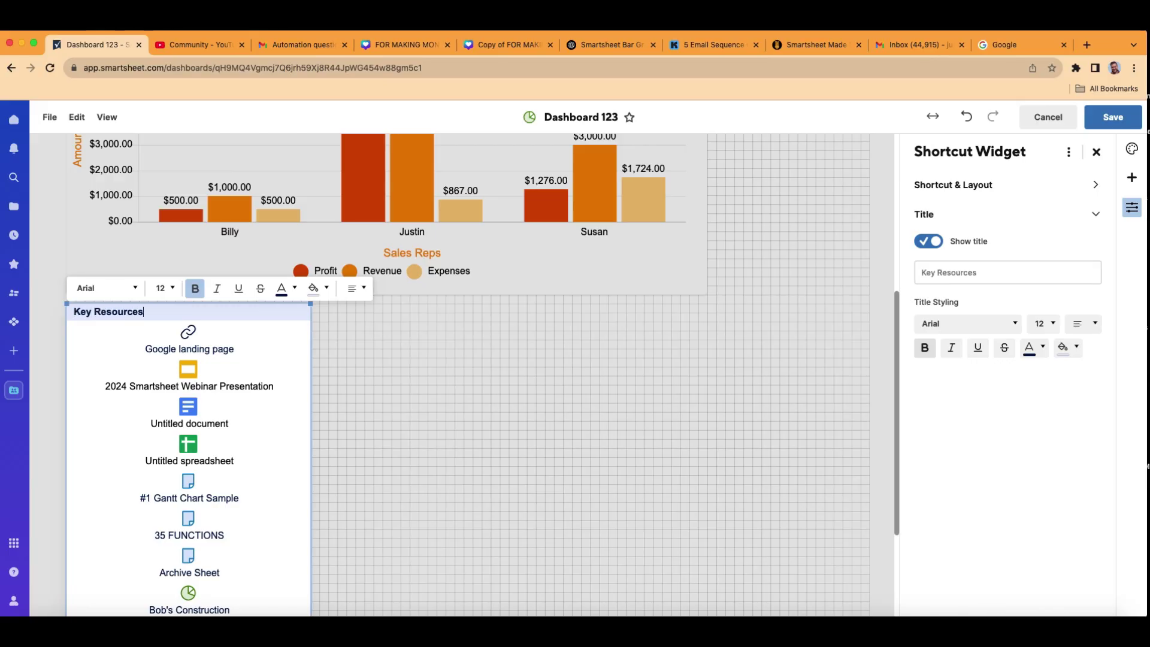
left_click(357, 288)
left_click(369, 329)
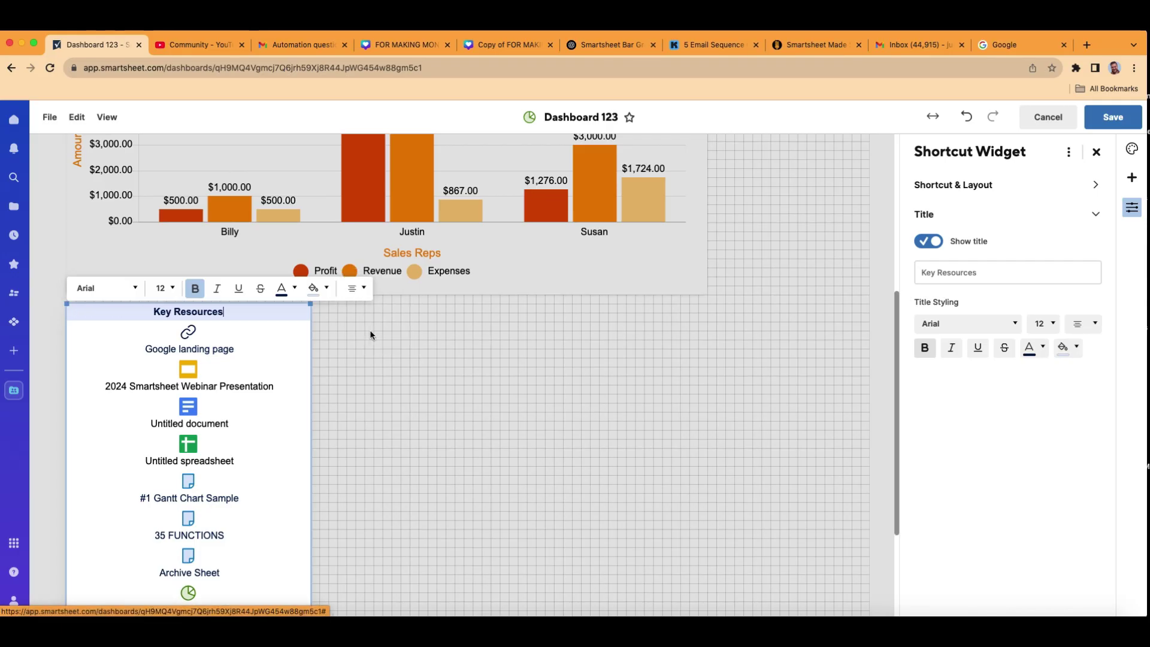
left_click(376, 371)
scroll(437, 429, "up", 5)
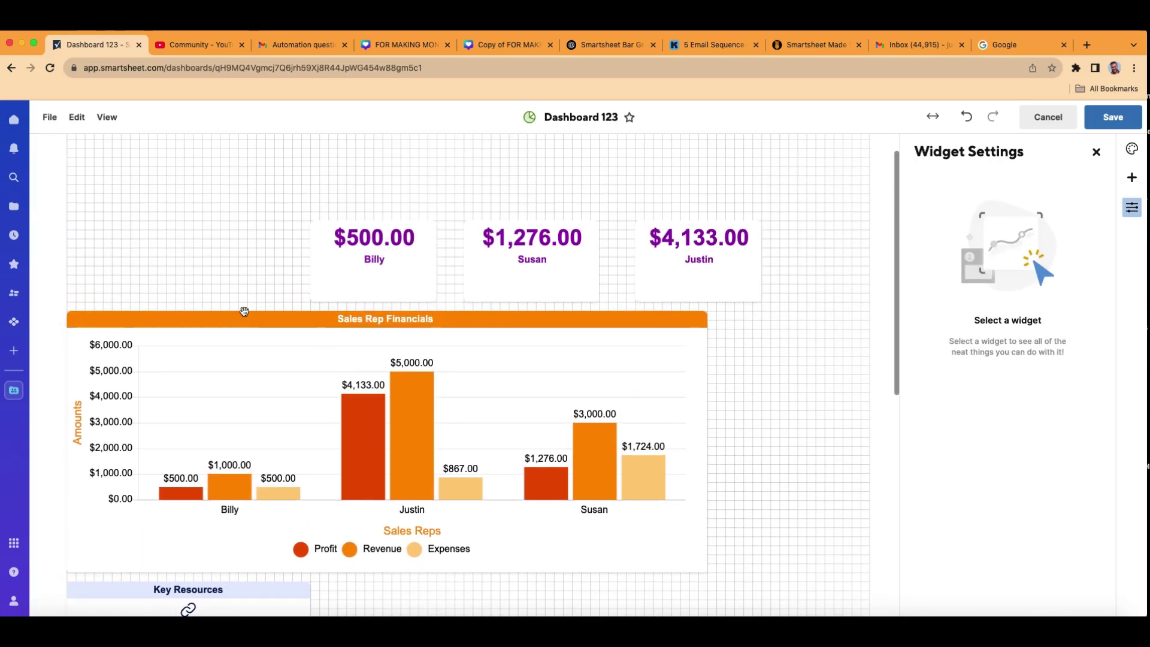
- Move the Sales Rep Financials chart to the right and make it narrower
left_click(337, 333)
left_click_drag(337, 333, 501, 324)
left_click_drag(215, 577, 446, 556)
left_click(297, 480)
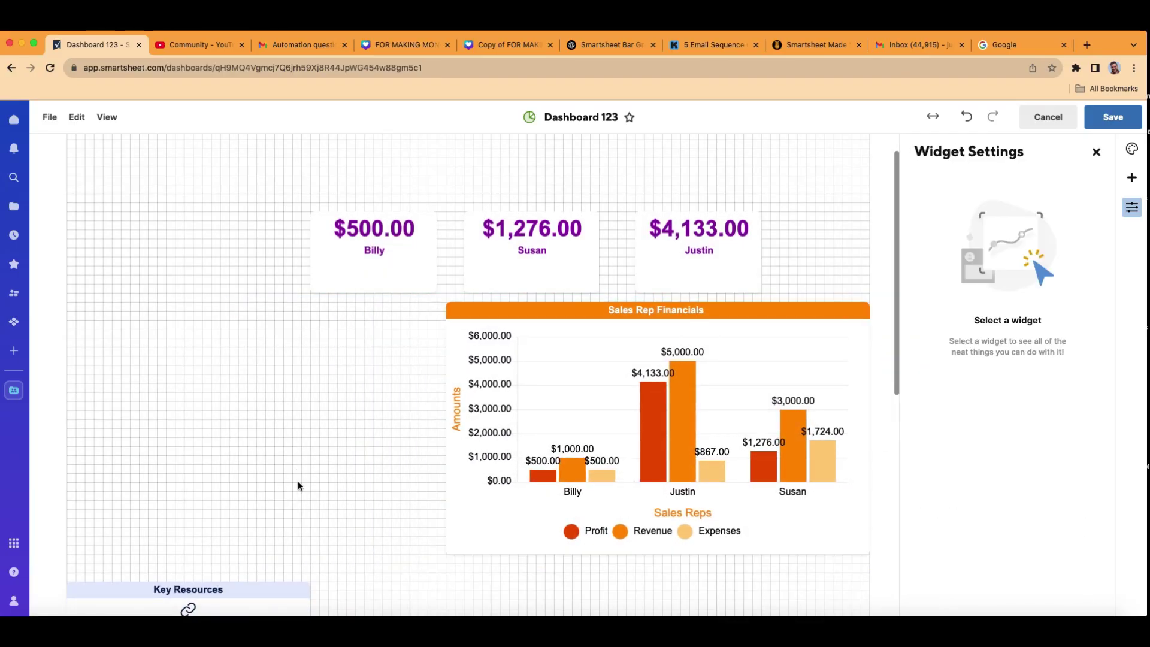
- Select the Key Resources widget and nudge it up the dashboard
left_click(270, 598)
scroll(241, 361, "down", 5)
scroll(498, 508, "up", 4)
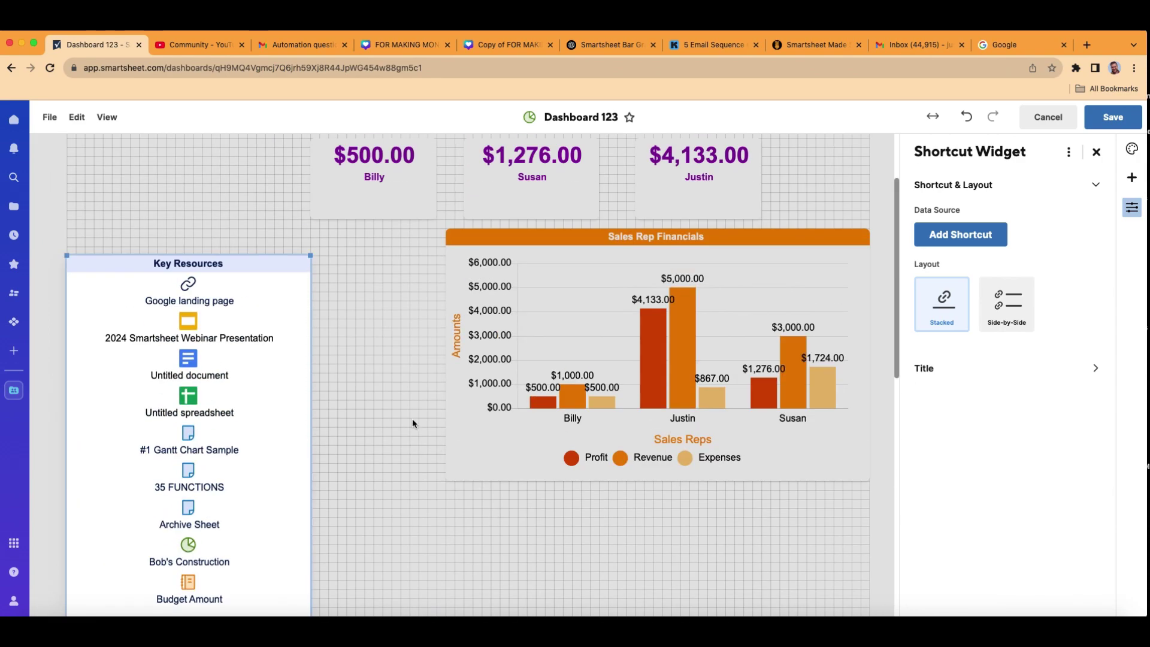
left_click(254, 232)
scroll(253, 231, "up", 3)
scroll(252, 299, "down", 3)
left_click_drag(249, 356, 231, 325)
scroll(365, 359, "up", 2)
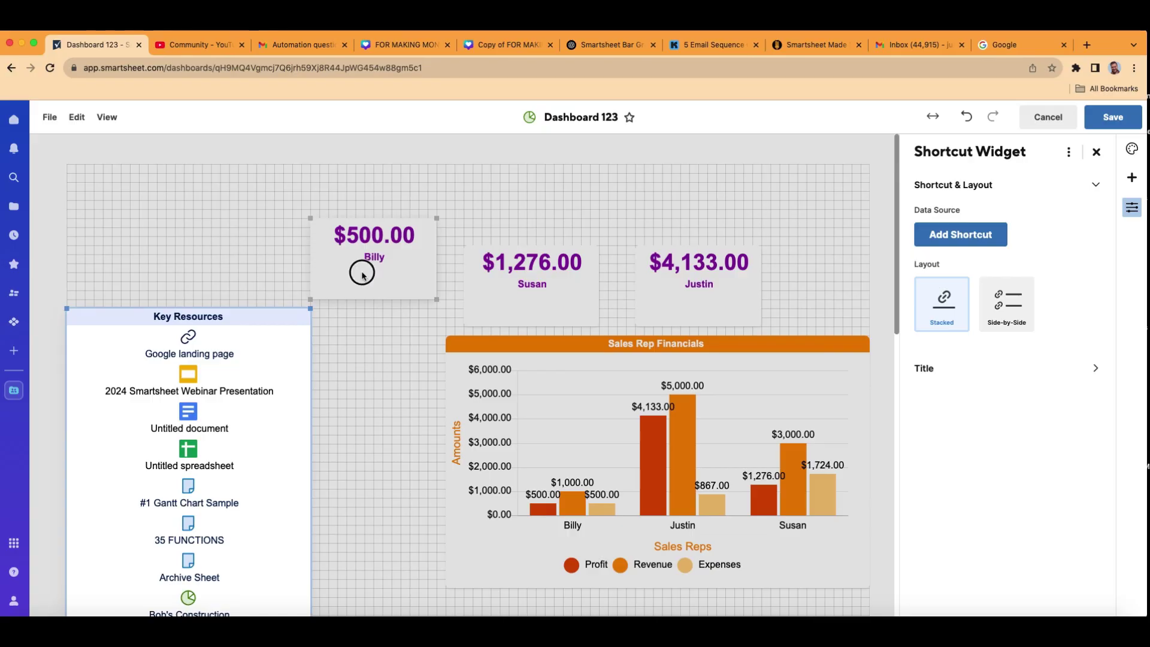
- Align Billy's card with Susan's, shift the three metric cards right, and place Key Resources top-left
left_click_drag(361, 274, 378, 303)
left_click_drag(353, 227, 688, 293)
left_click_drag(430, 290, 495, 288)
left_click(385, 352)
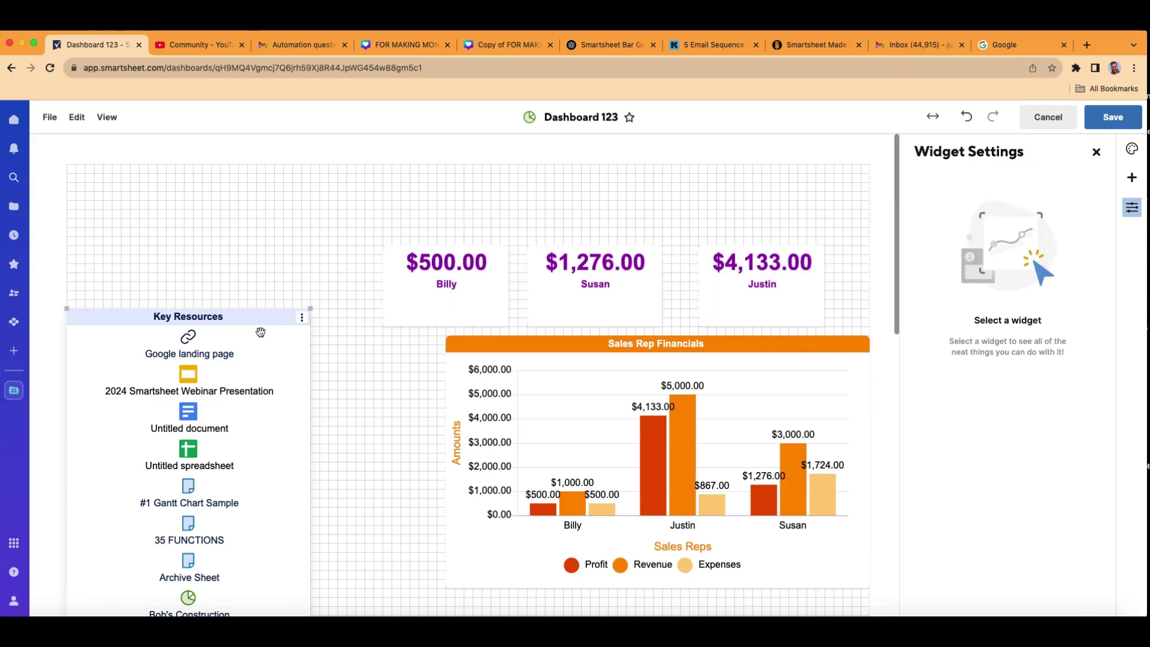
left_click_drag(261, 331, 238, 275)
left_click(332, 362)
scroll(461, 405, "up", 2)
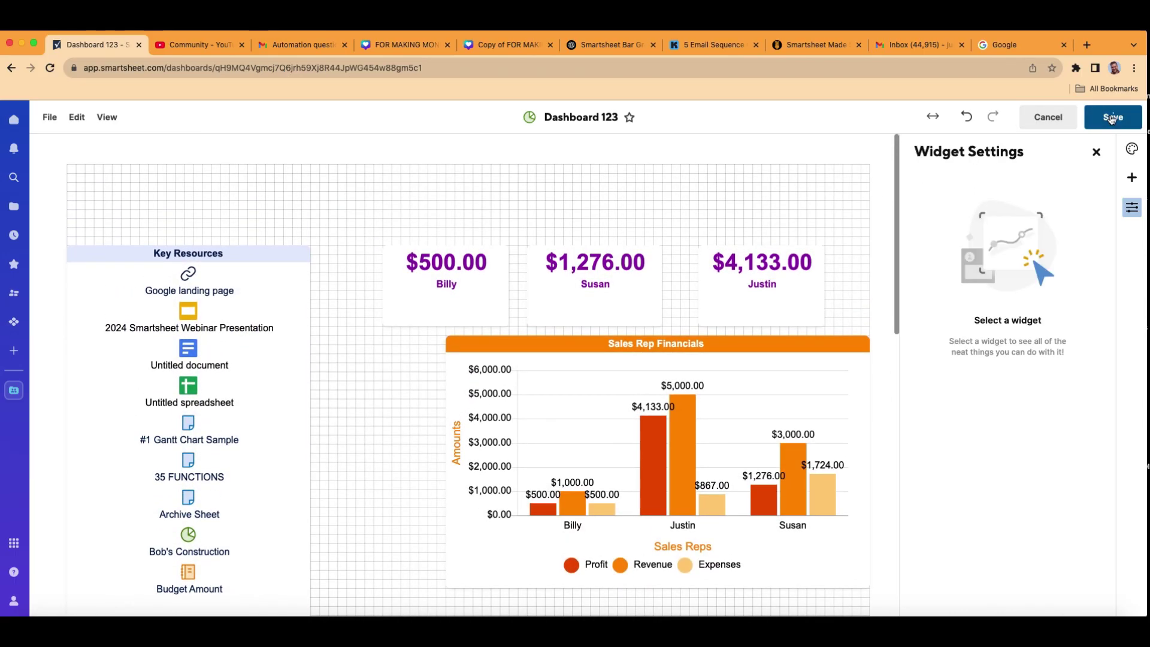
left_click(1111, 118)
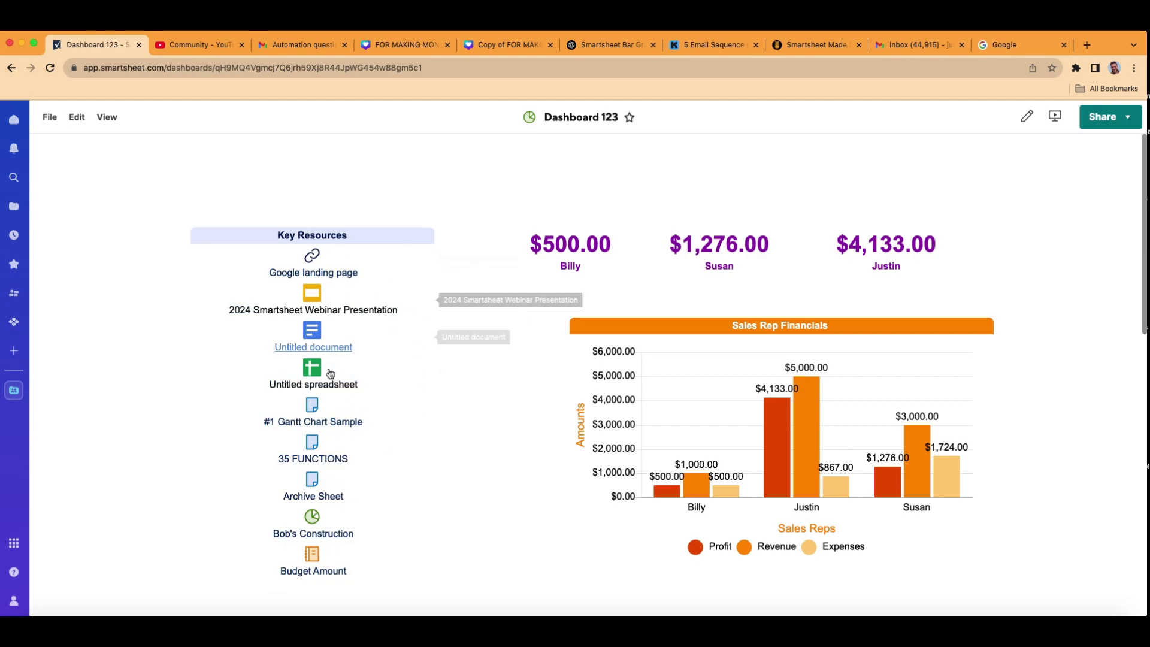
- Enter dashboard edit mode and colour Google landing page dark red and Webinar Presentation red
left_click(78, 117)
left_click(87, 143)
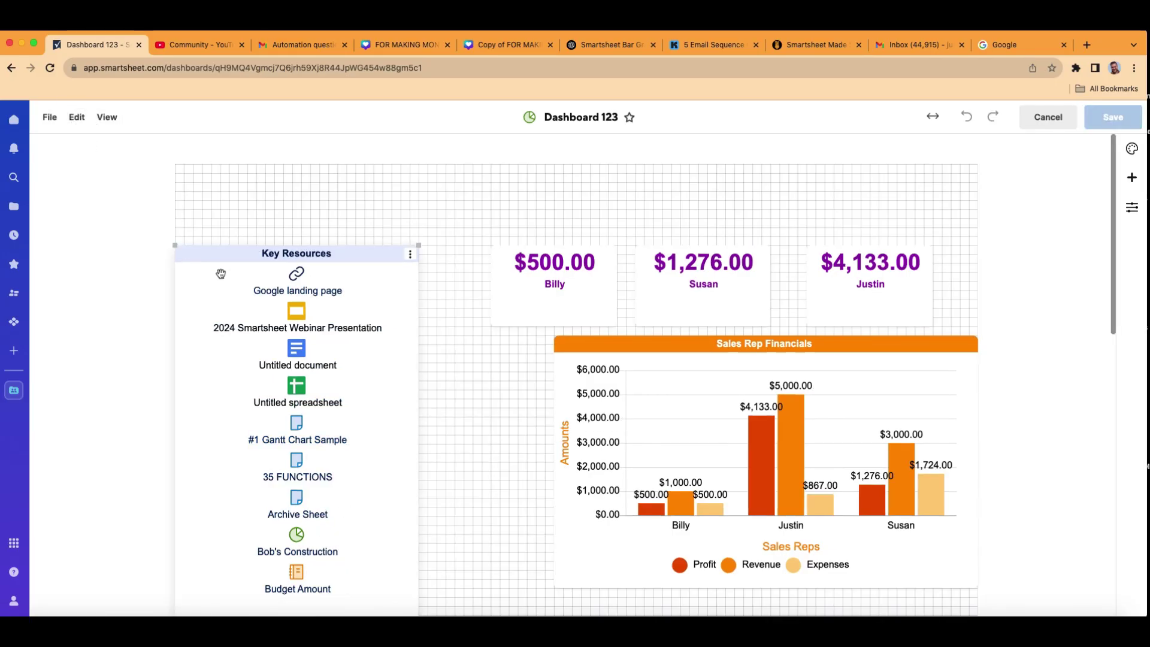
left_click(317, 290)
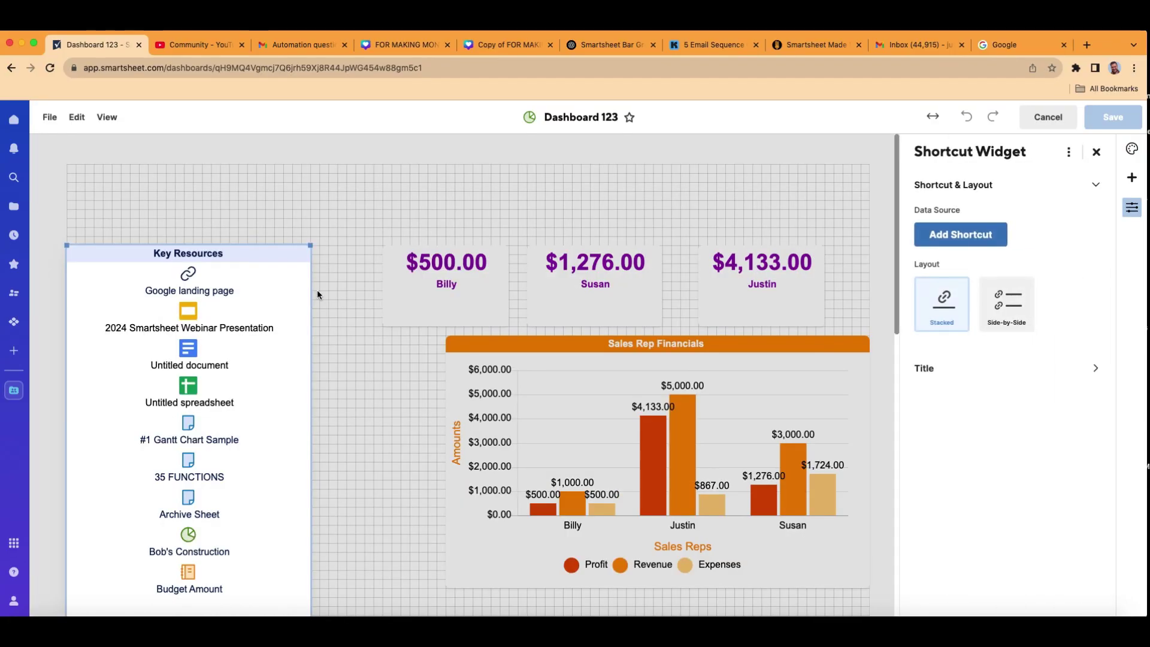
left_click(227, 294)
left_click(279, 230)
left_click(290, 257)
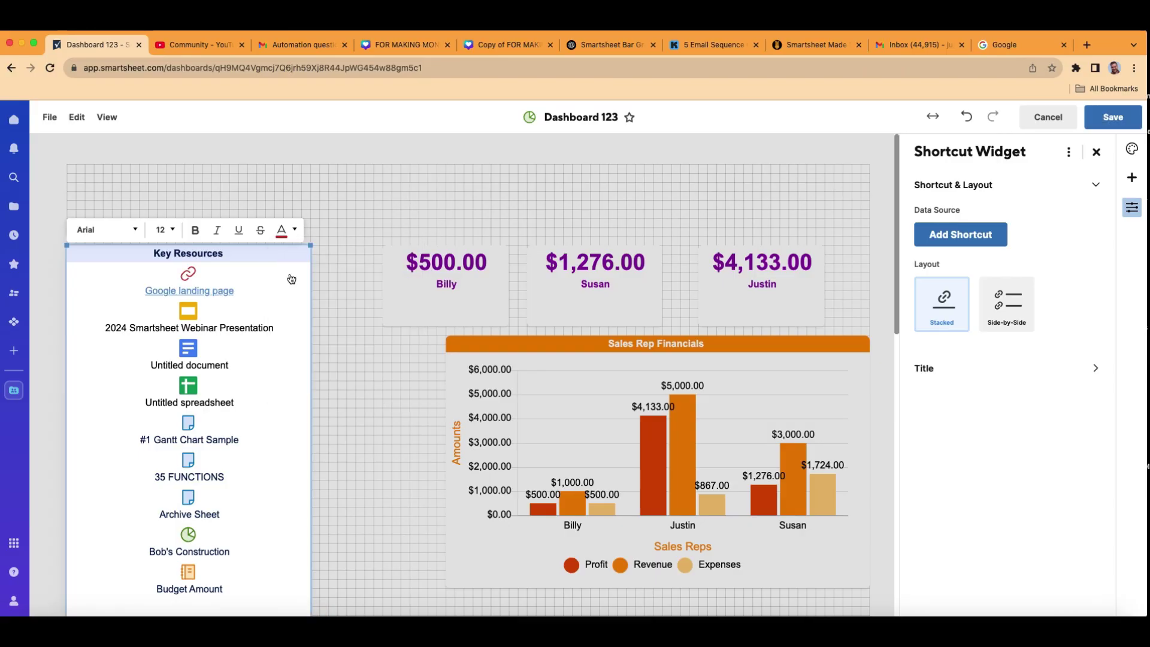
left_click(239, 331)
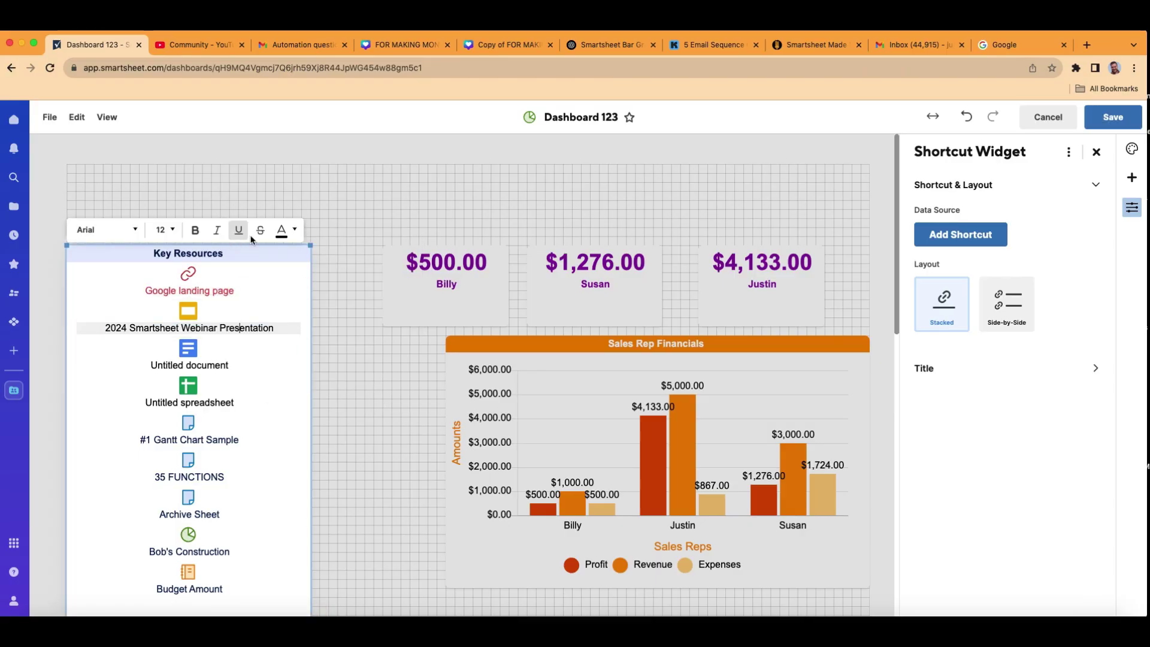
left_click(279, 229)
left_click(305, 255)
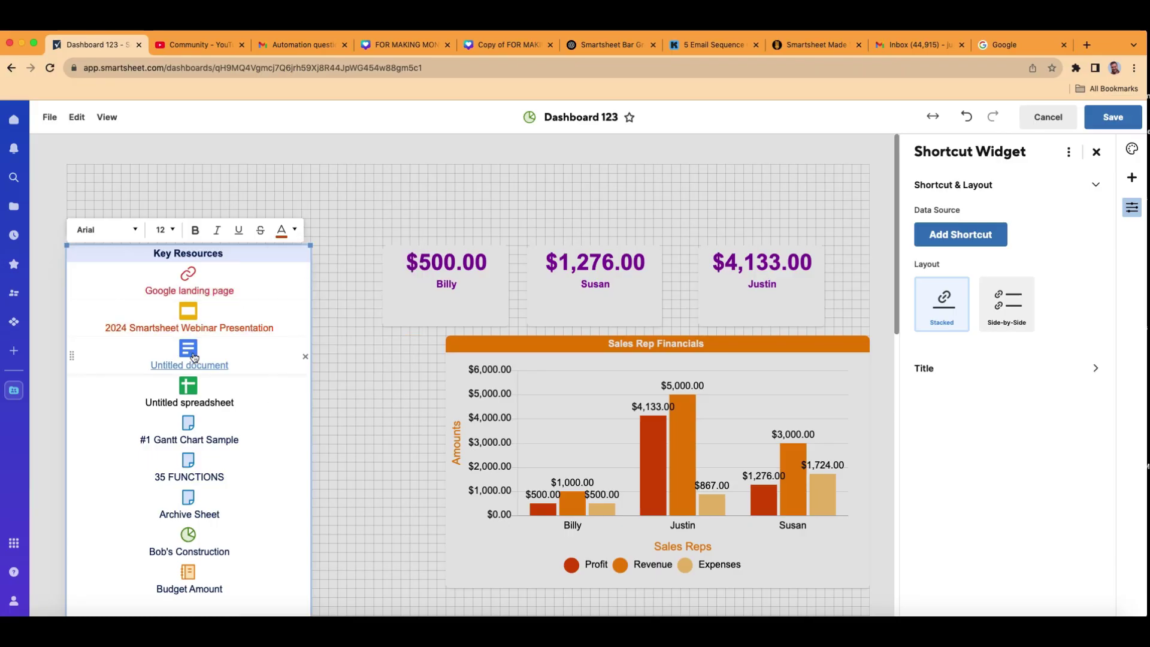
- Colour the Untitled document link dark blue and Untitled spreadsheet green
left_click(193, 358)
left_click(281, 231)
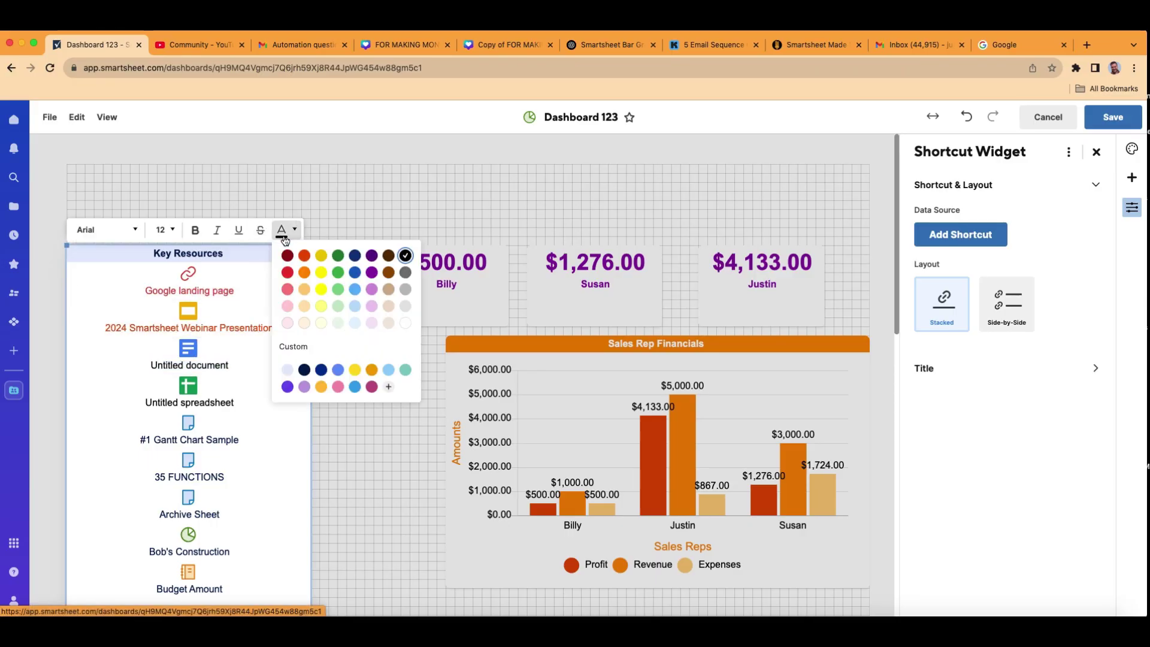
left_click(354, 255)
left_click(226, 400)
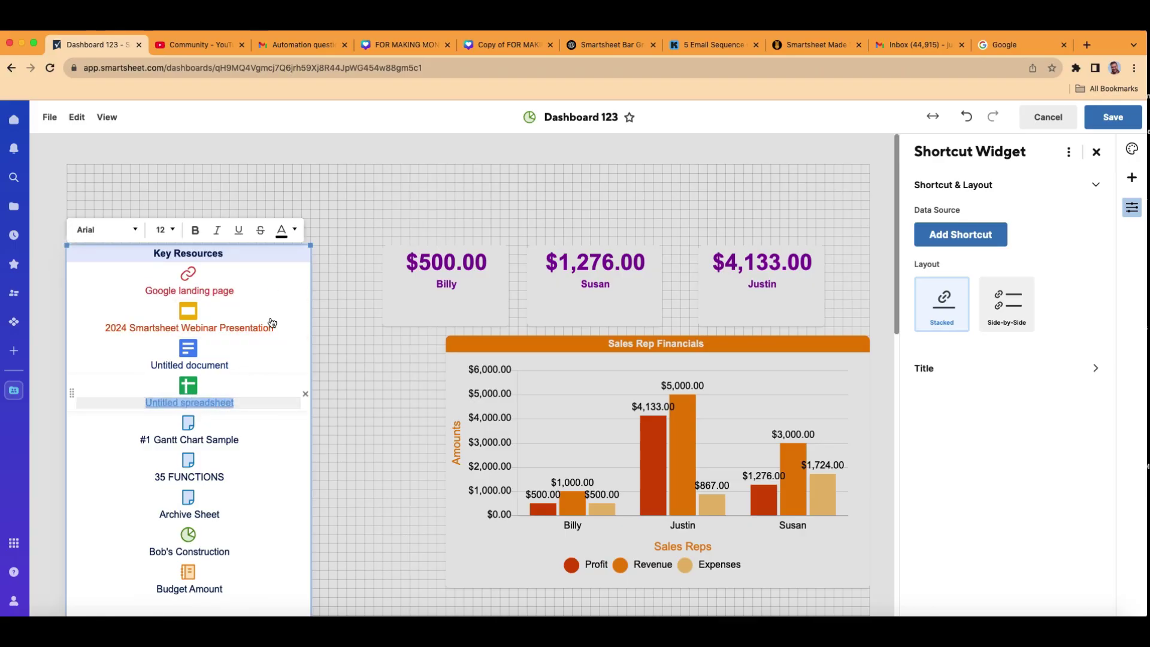
left_click(282, 227)
left_click(337, 268)
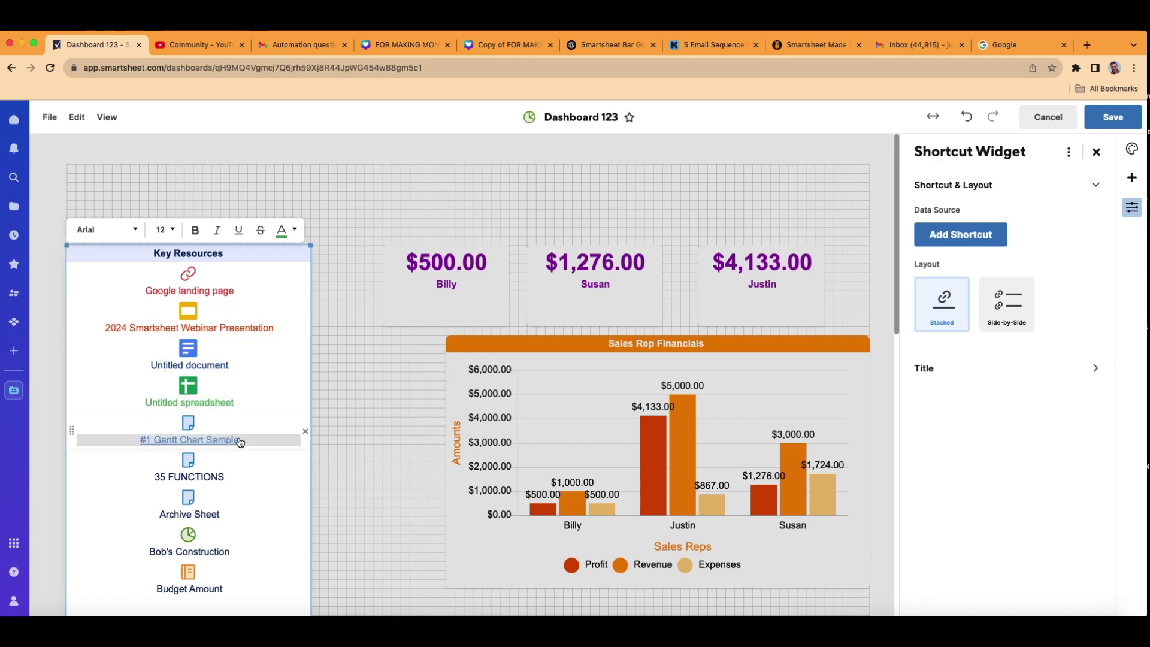
- Make #1 Gantt Chart Sample bold at size 18, leaving strikethrough and underline off
triple_click(227, 442)
left_click(165, 229)
left_click(172, 363)
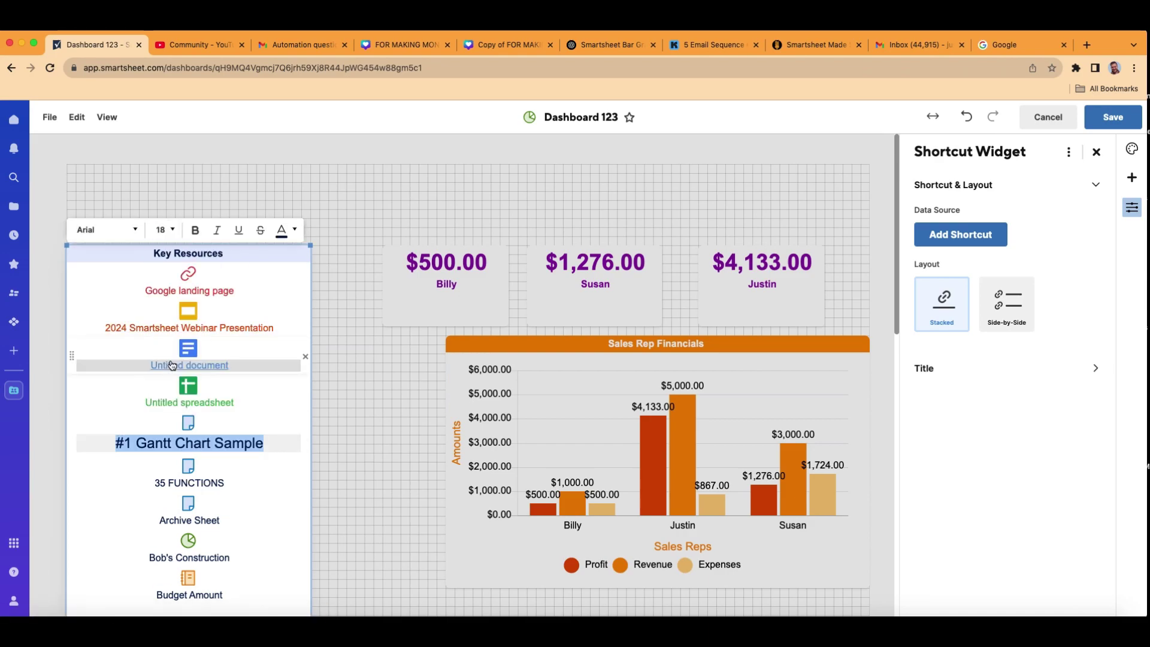
left_click(195, 230)
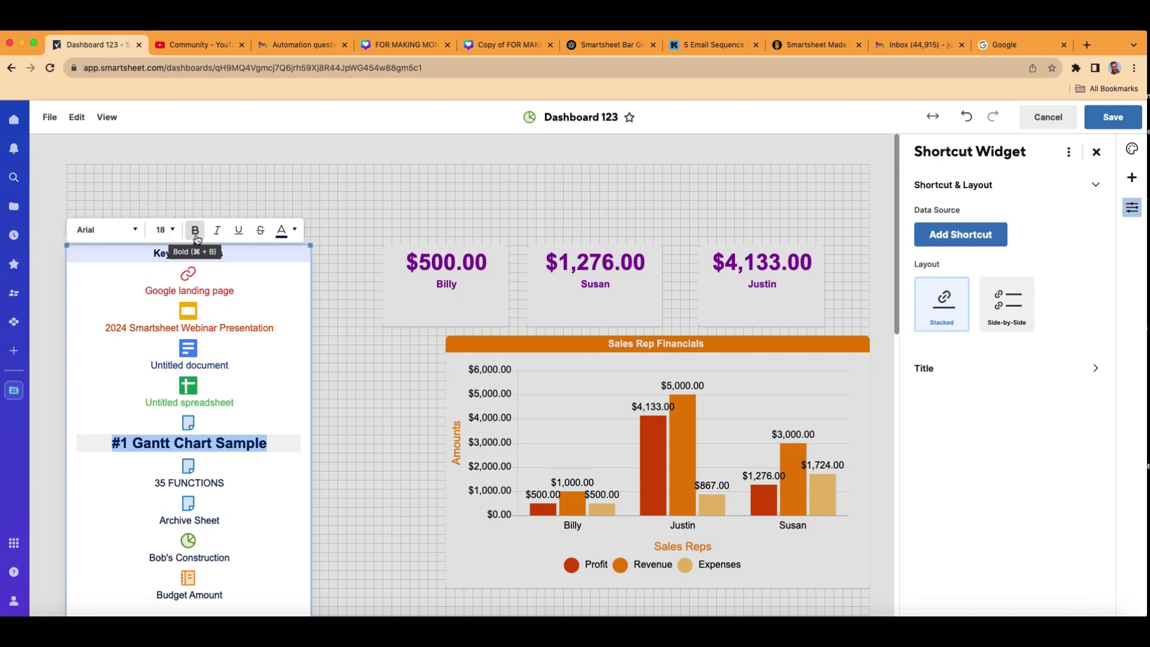
left_click(260, 230)
left_click(260, 230)
left_click(238, 230)
left_click(239, 229)
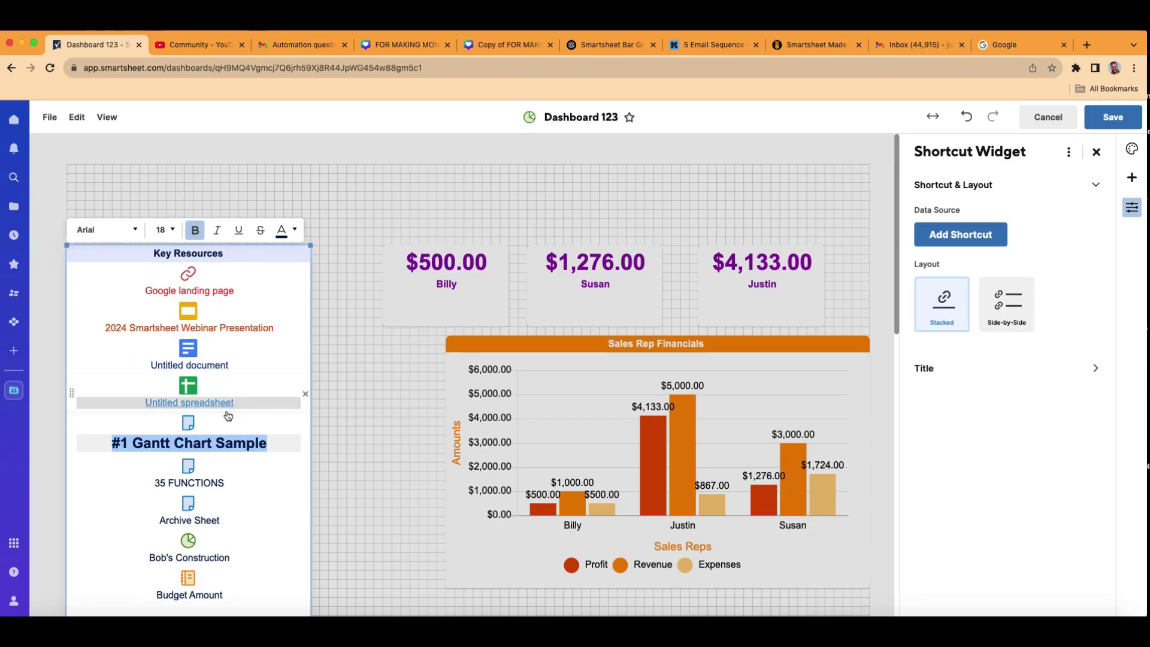
- Reorder the shortcuts so #1 Gantt Chart Sample, Archive Sheet, 35 FUNCTIONS and Untitled document lead the list
scroll(219, 299, "down", 1)
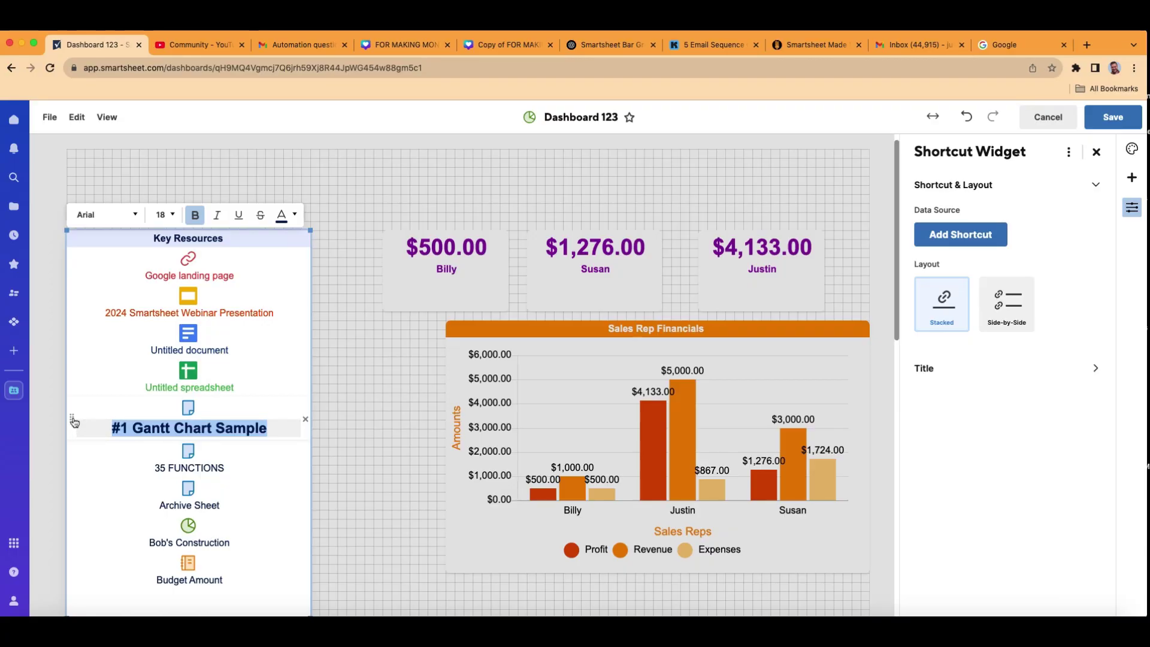
left_click(73, 421)
left_click_drag(73, 421, 72, 275)
left_click_drag(73, 463, 74, 309)
left_click_drag(72, 496, 70, 308)
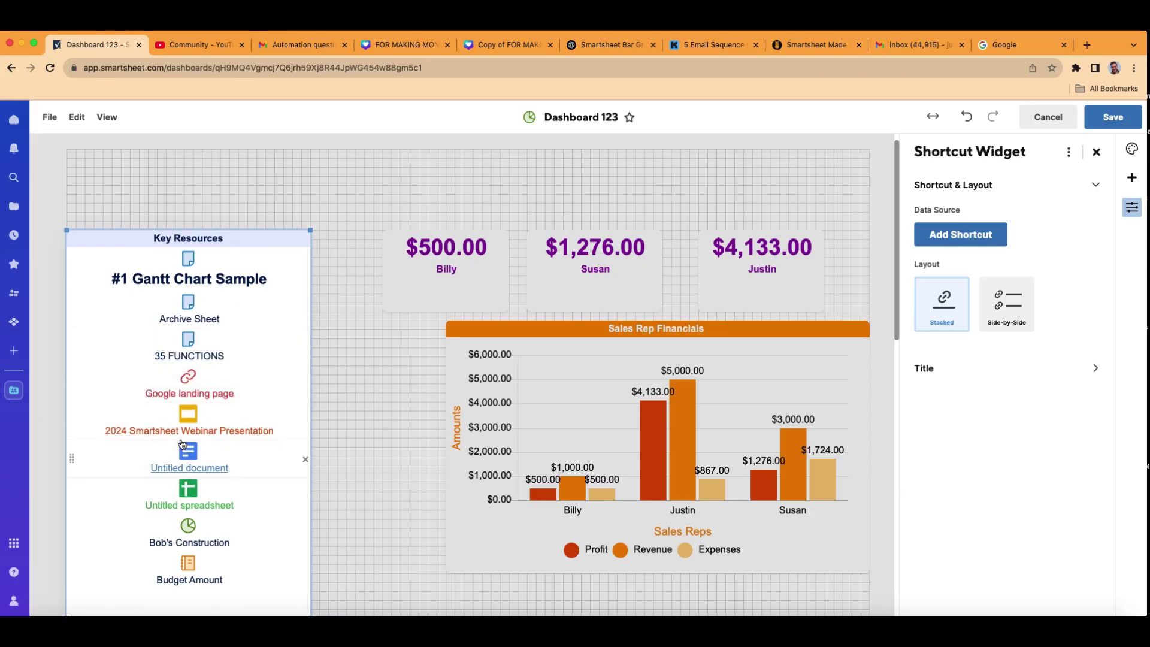
left_click_drag(75, 462, 73, 376)
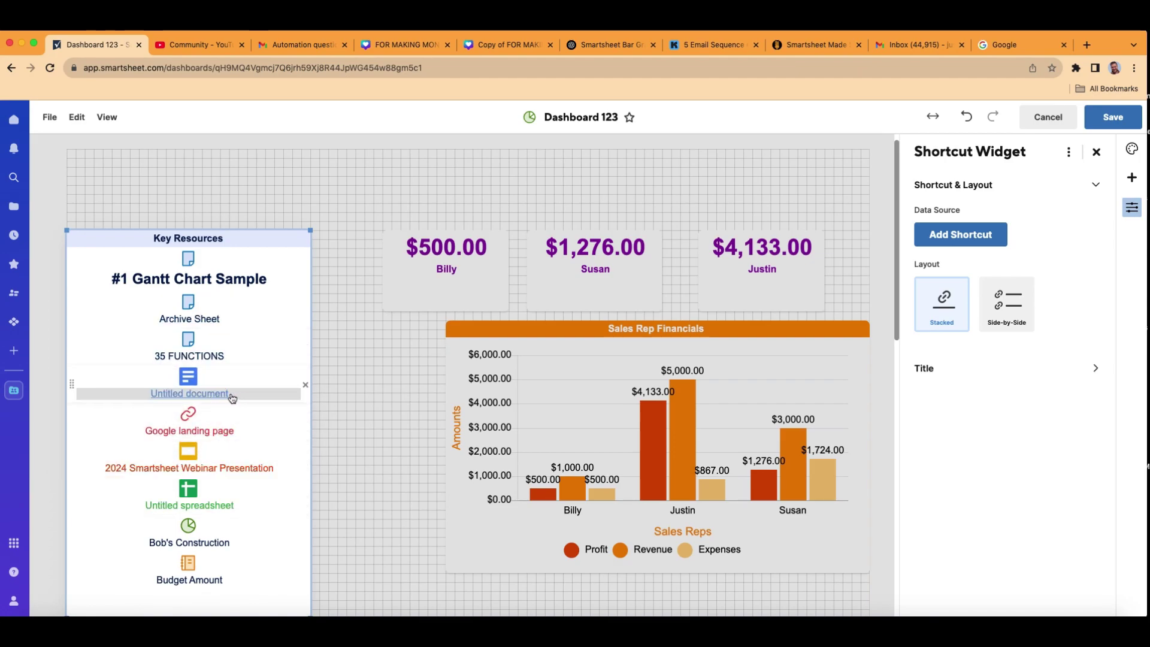
- Rename Untitled document to 'Google sheet ABC', Google landing page to 'Google', and #1 Gantt Chart Sample to 'Sheet 123'
left_click(226, 393)
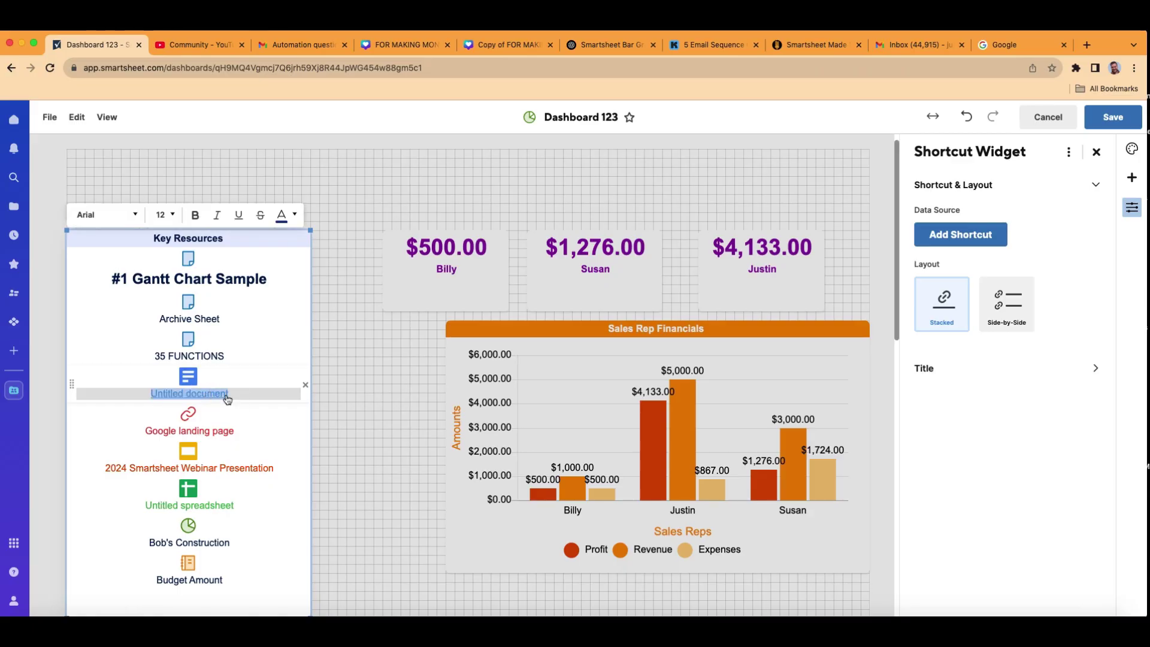
key("BackSpace")
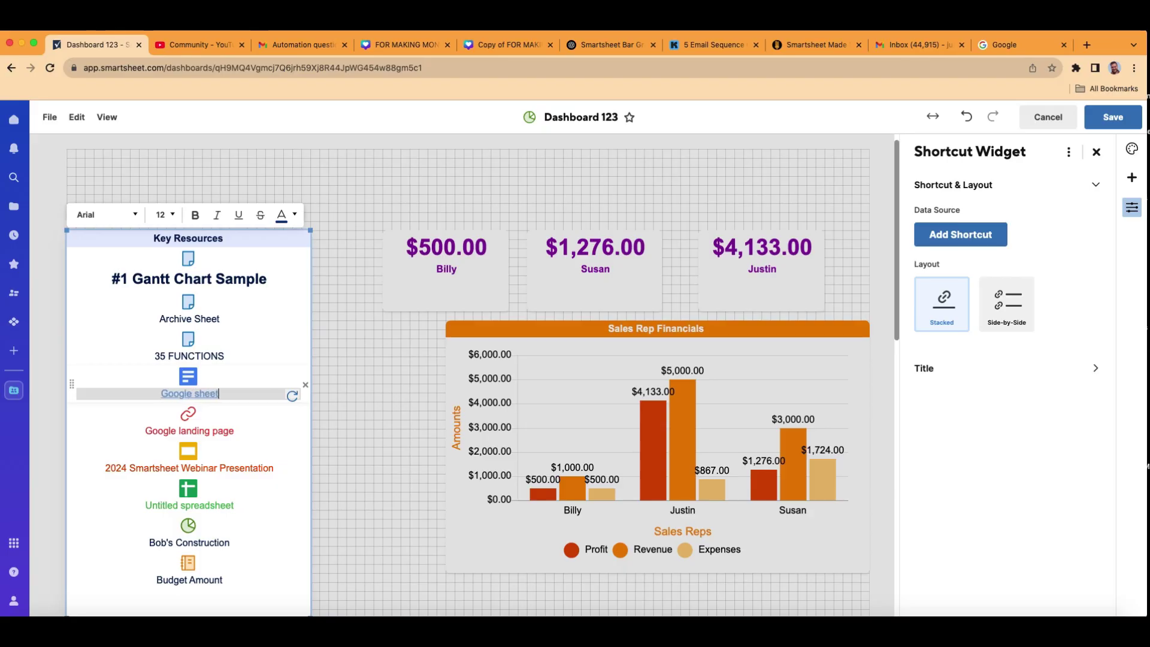
type("Google sheet ABC")
left_click(239, 431)
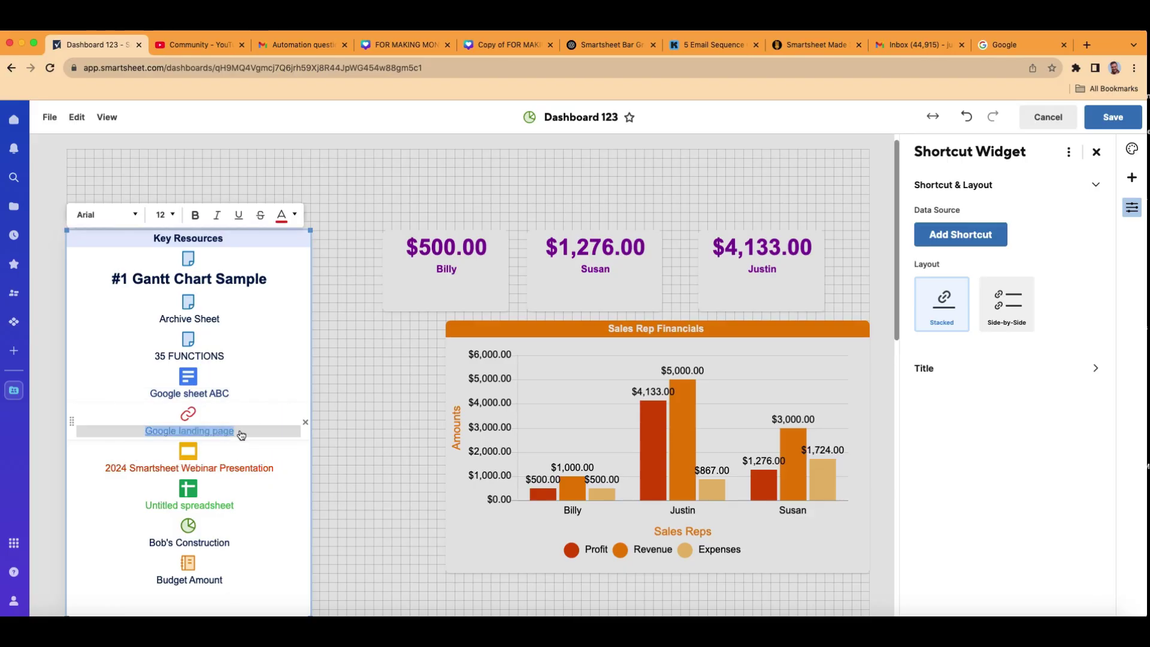
type("Google")
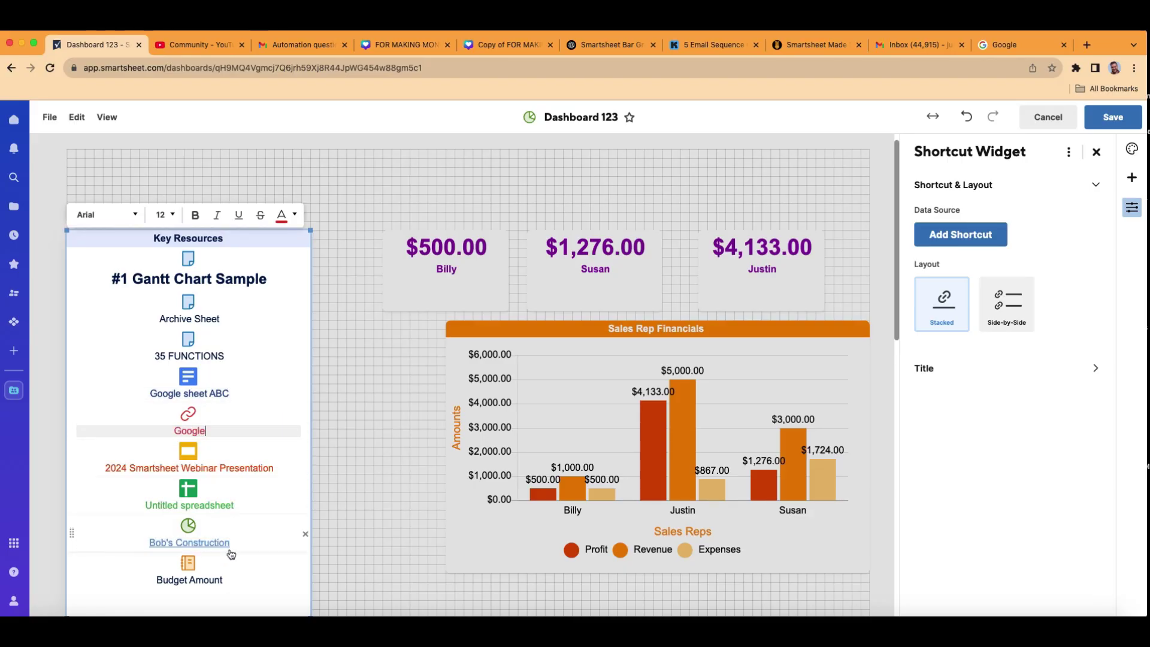
left_click(239, 280)
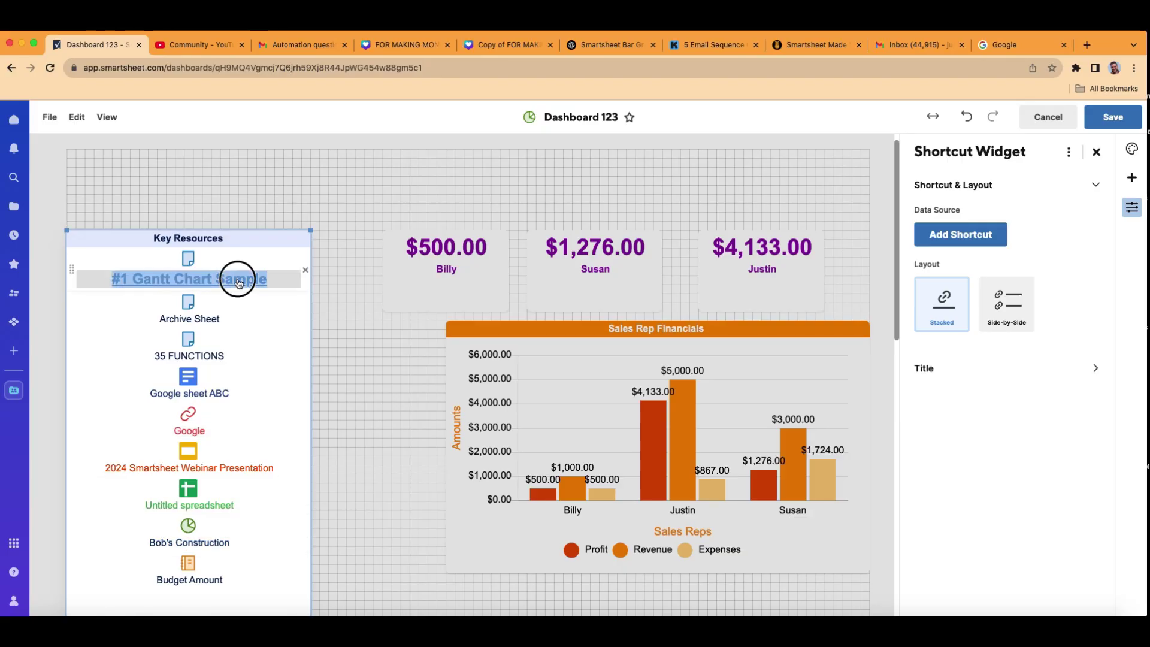
type("Sheet 123")
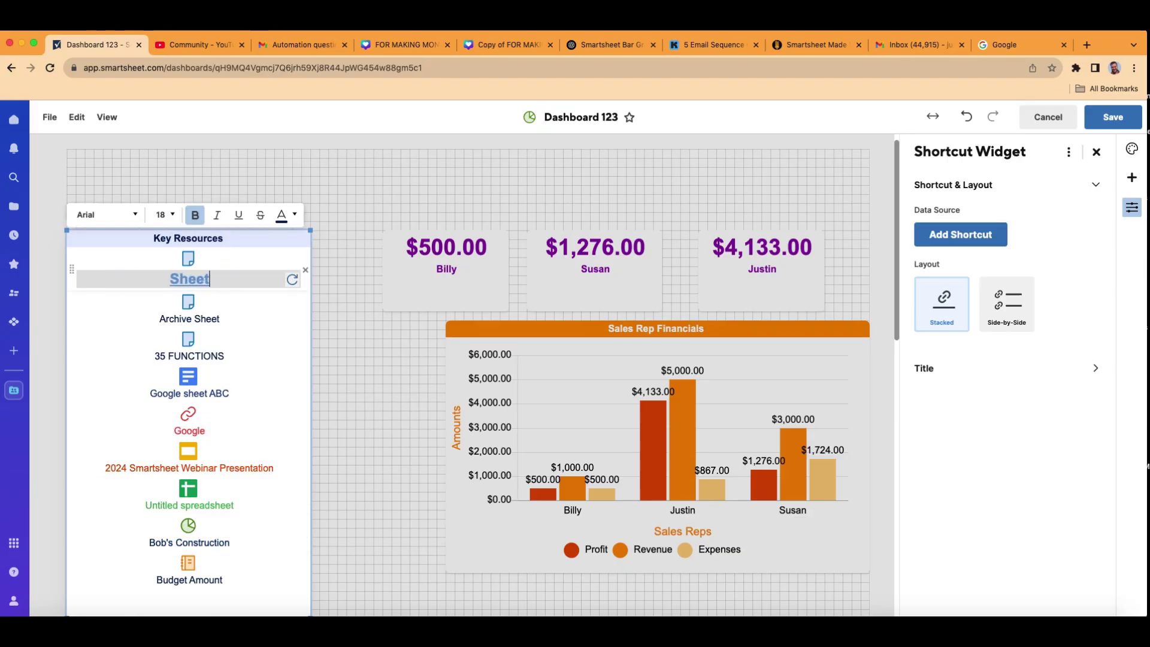
left_click(356, 379)
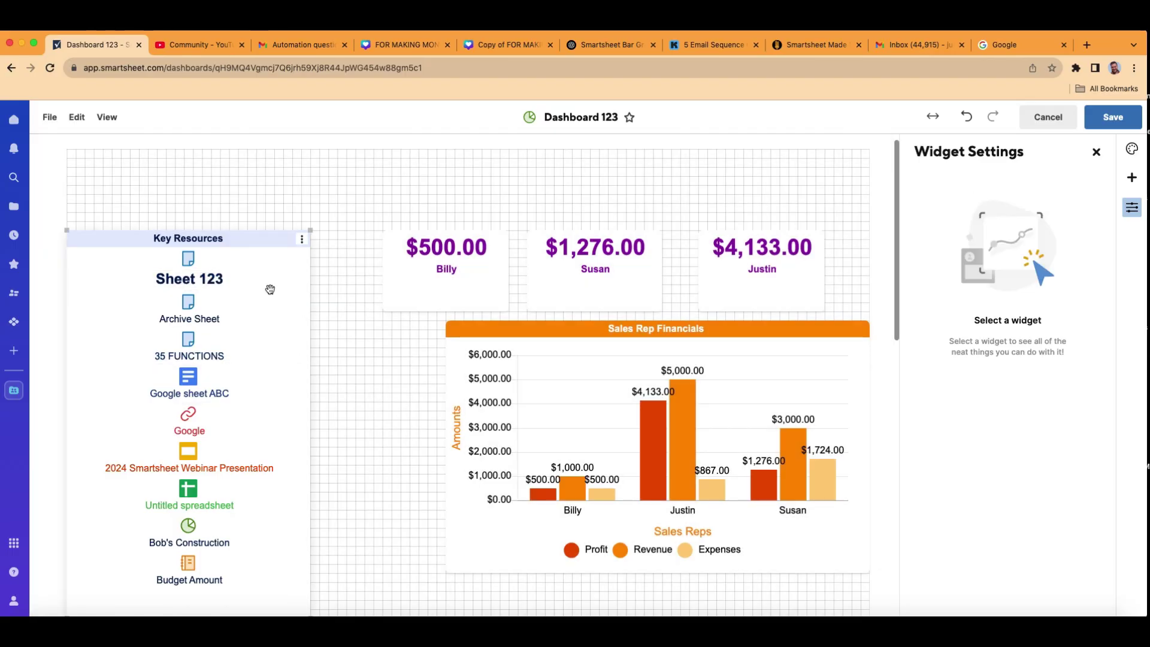
- Marquee-select the metric and chart widgets, then clear the selection
scroll(366, 368, "down", 1)
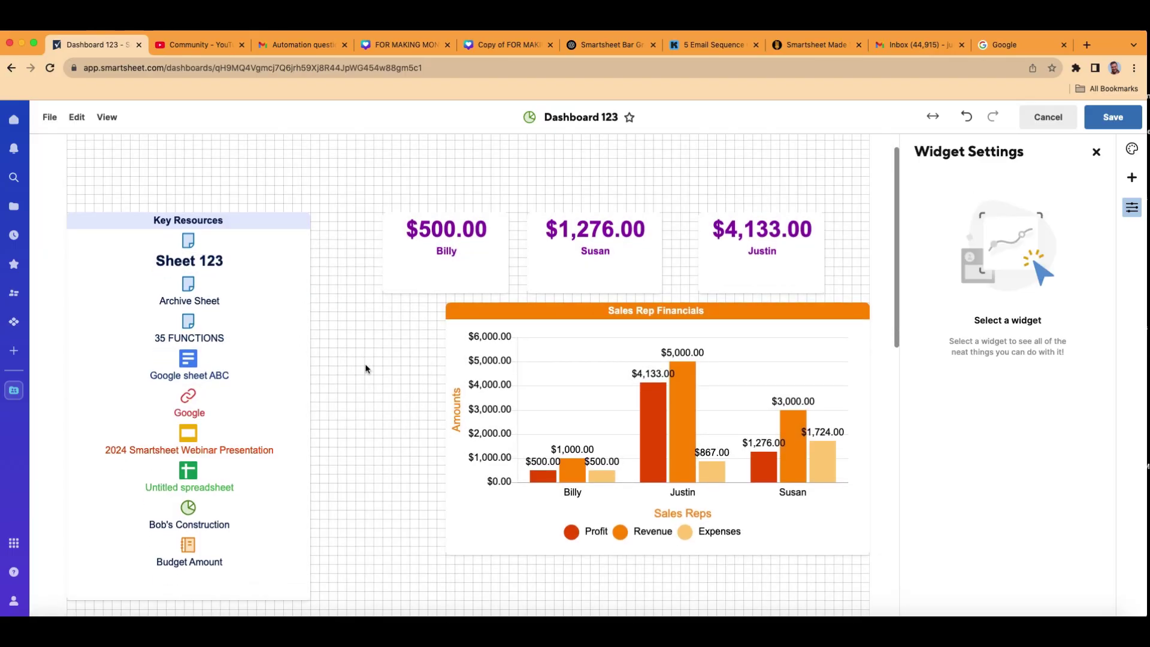
left_click_drag(426, 207, 833, 491)
left_click(386, 348)
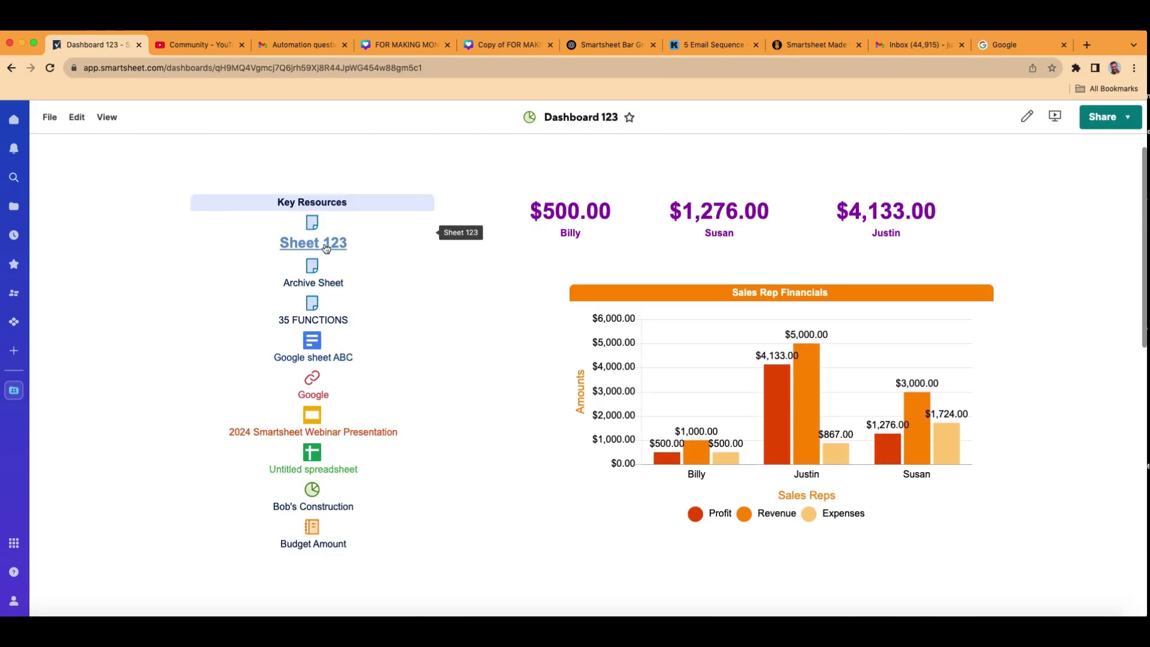
left_click(333, 288)
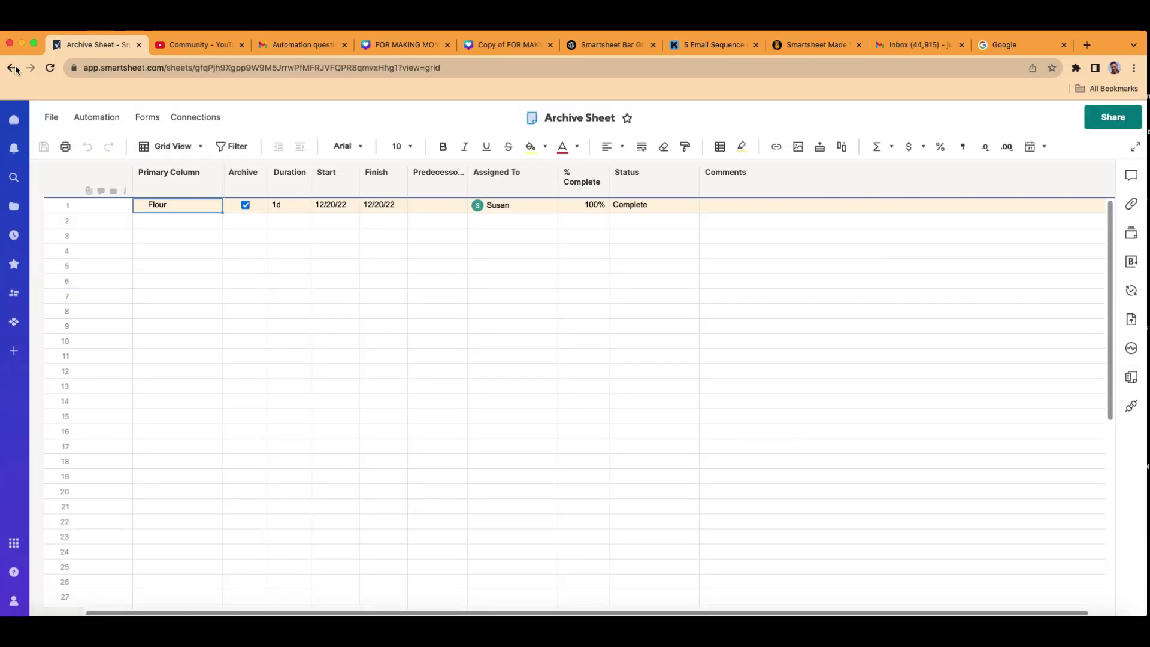
left_click(13, 68)
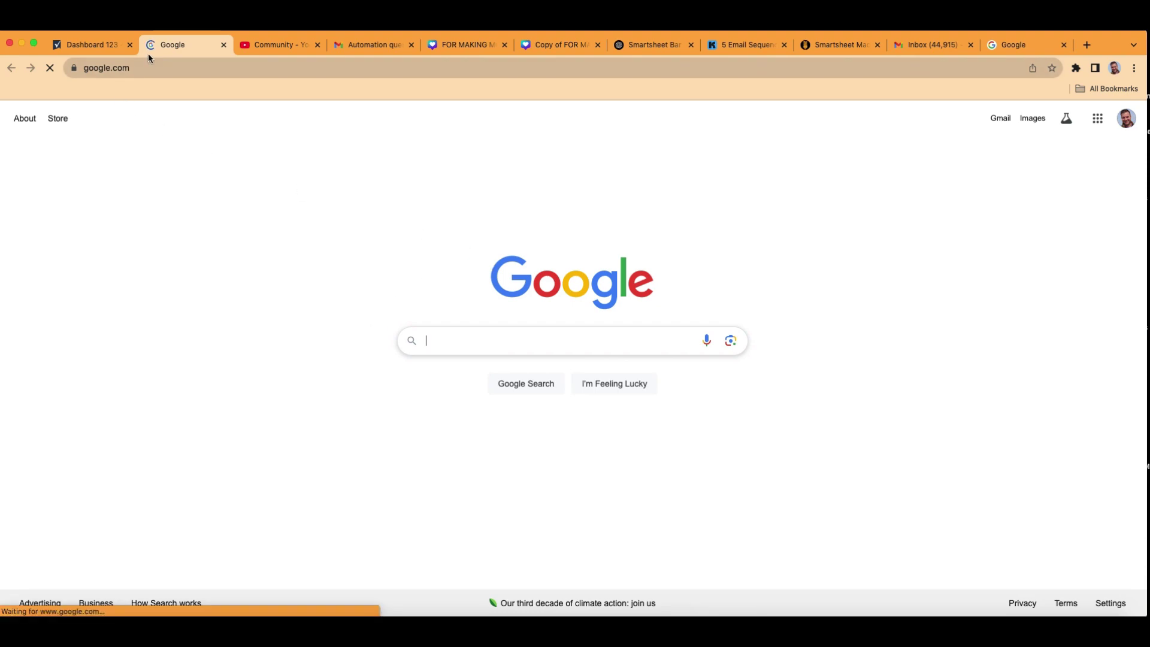
- Close the Google tab opened by the shortcut
left_click(223, 45)
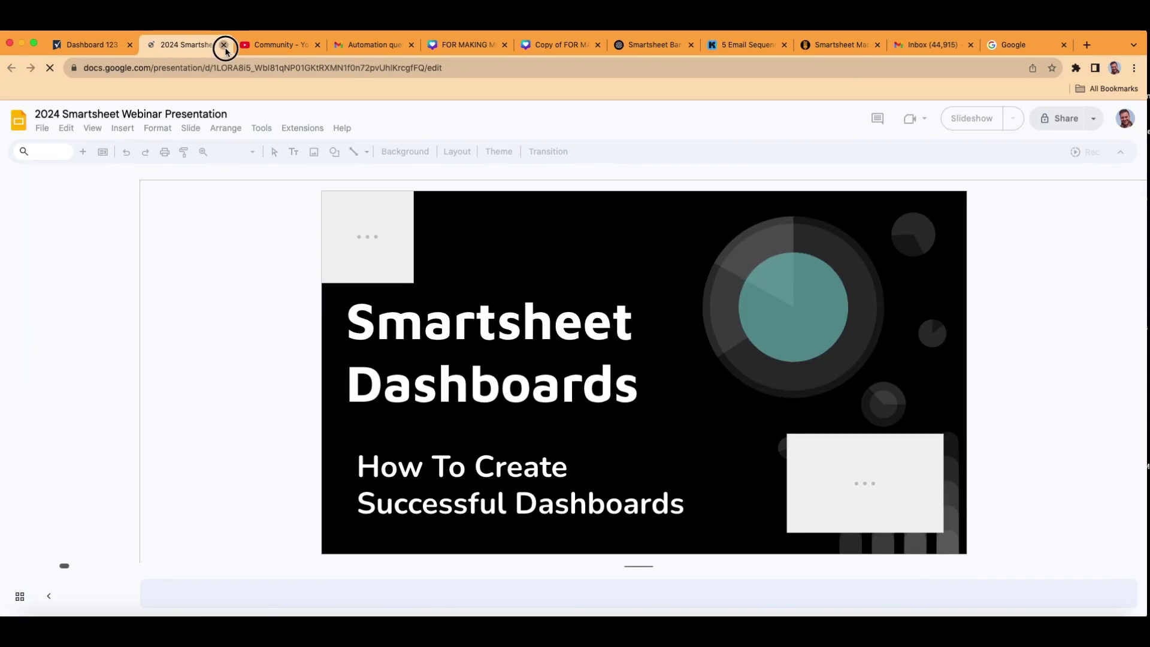
- Close the webinar presentation tab to return to Dashboard 123
left_click(223, 45)
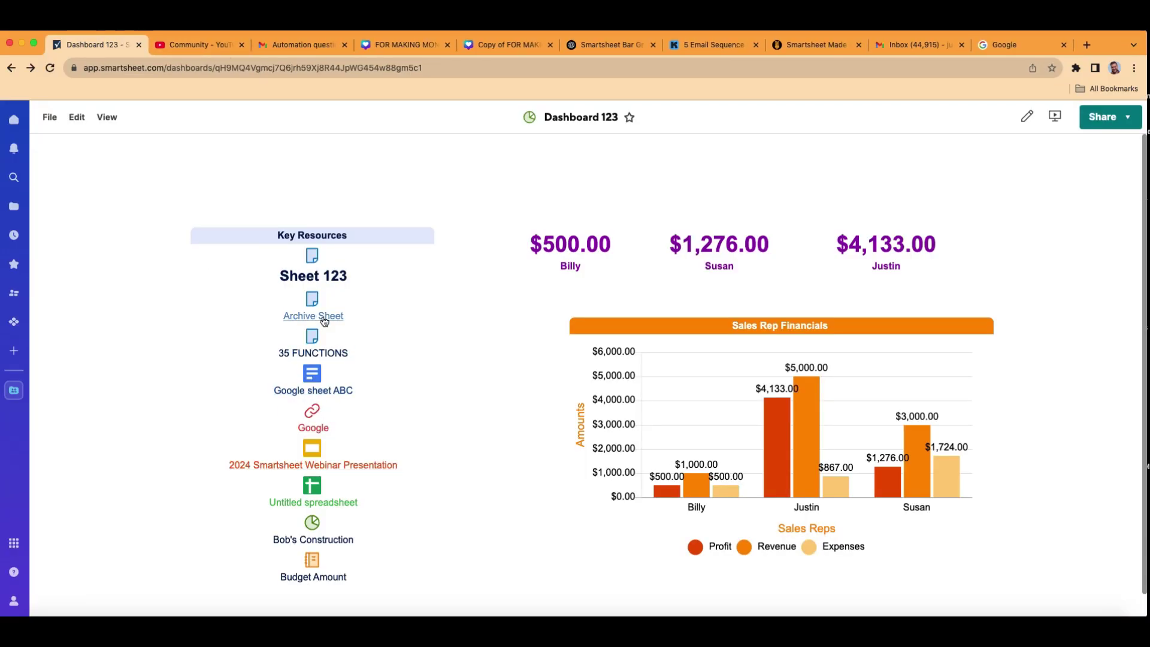